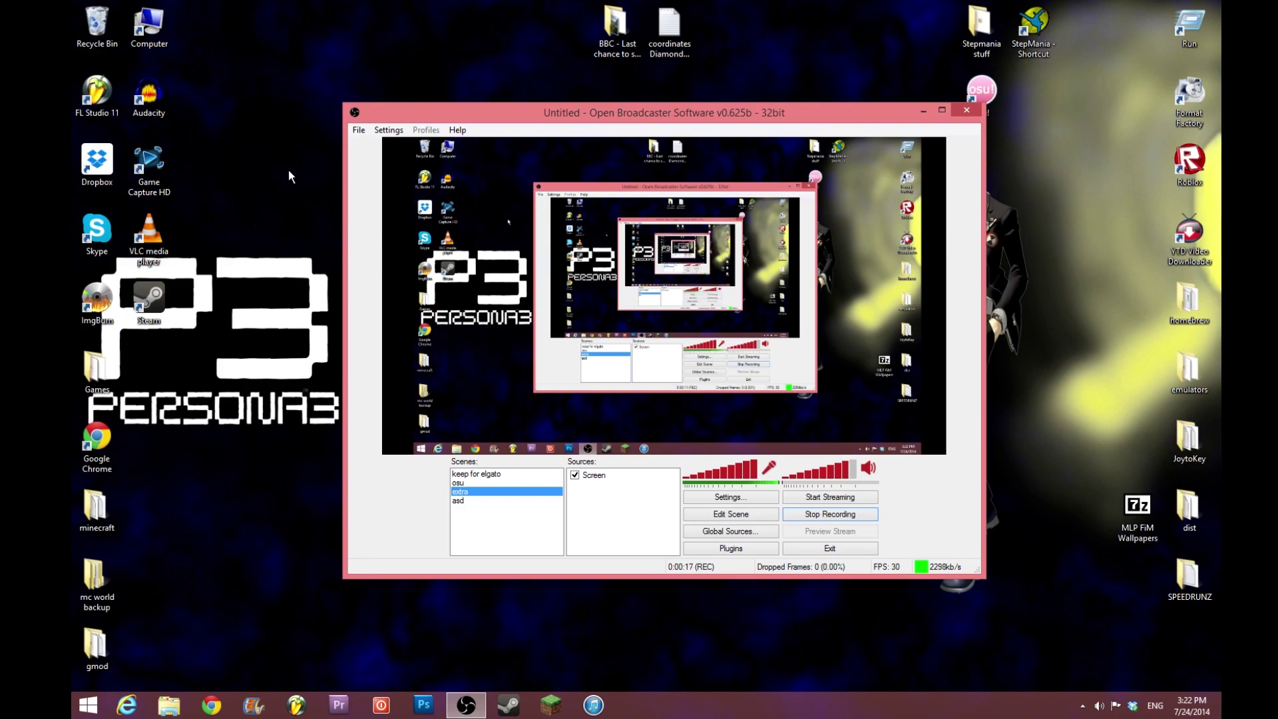
Reposition the OBS window, briefly opening and closing the Settings menu without choosing anything.
drag(379, 109, 385, 78)
click(221, 36)
click(245, 26)
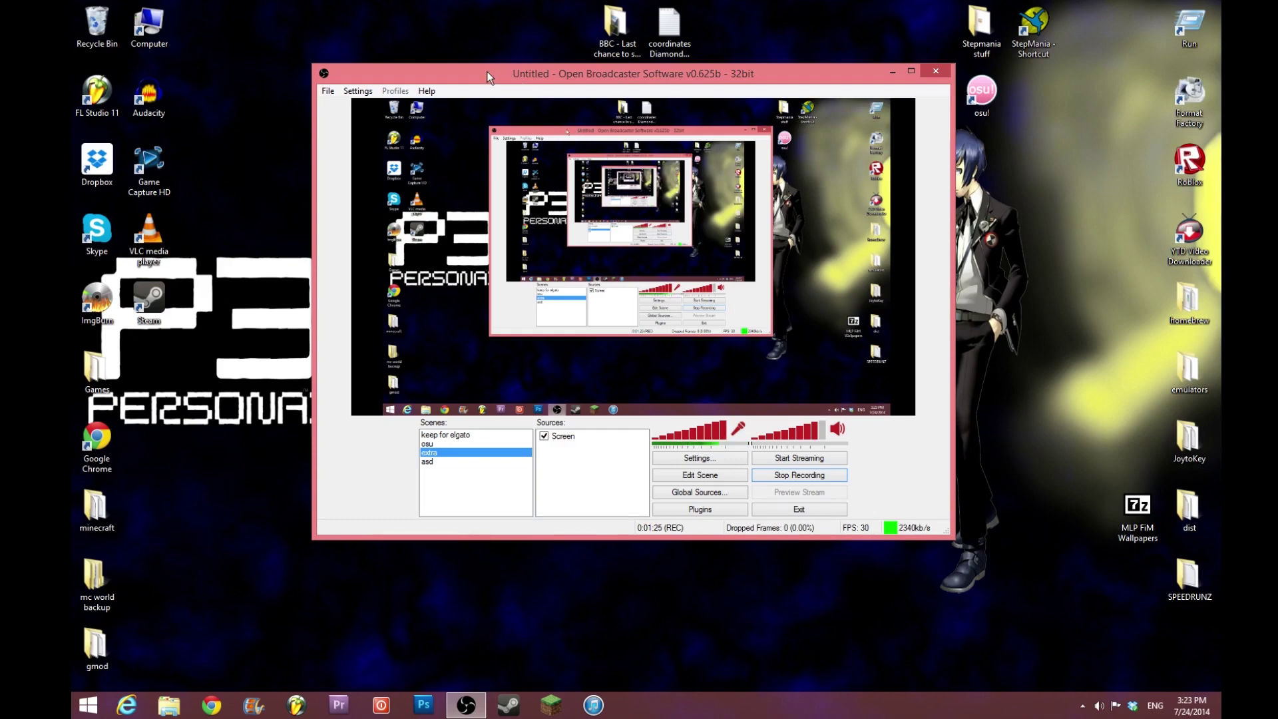
drag(486, 71, 648, 141)
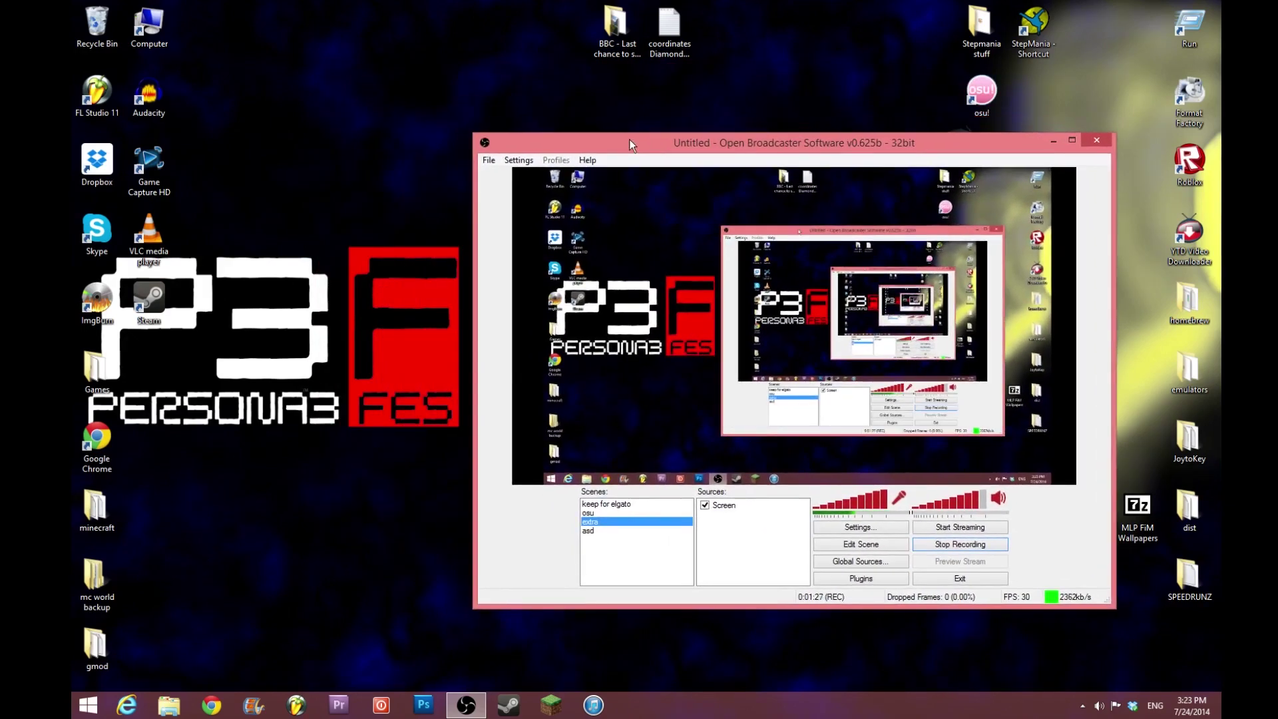
Launch Portal 2 from its shortcut in the desktop Games folder.
double_click(97, 361)
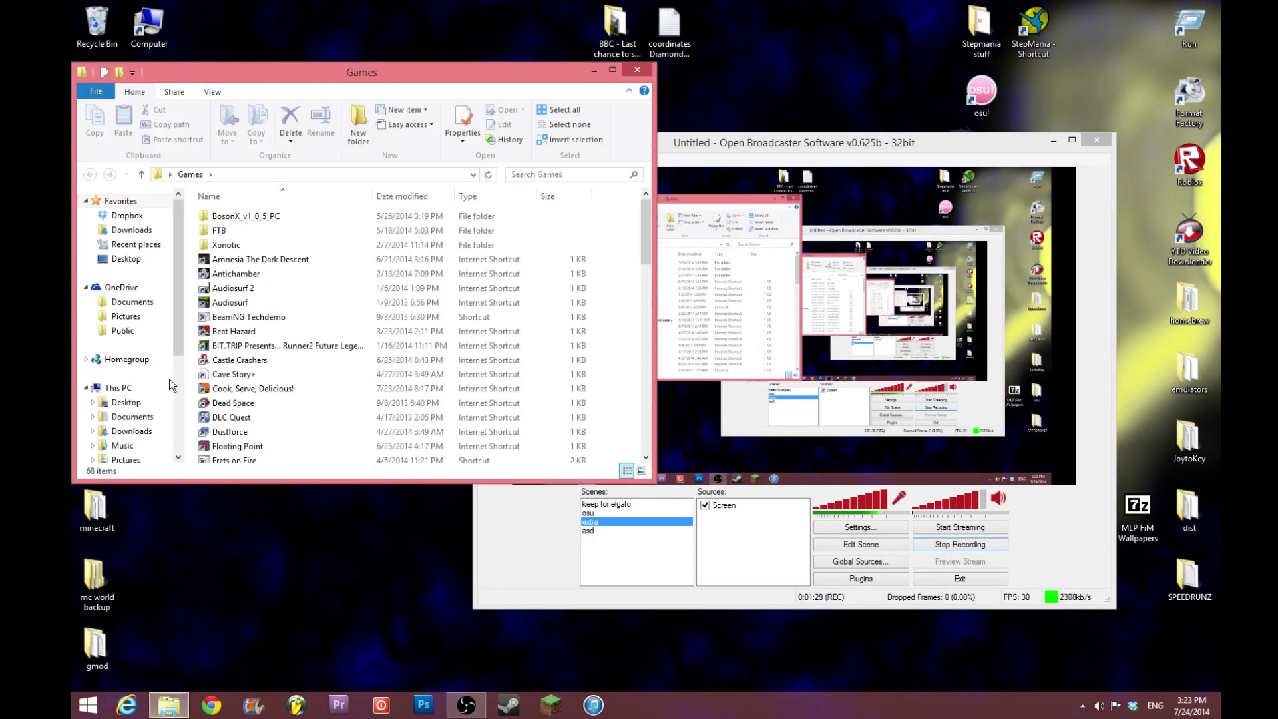
drag(374, 77, 263, 61)
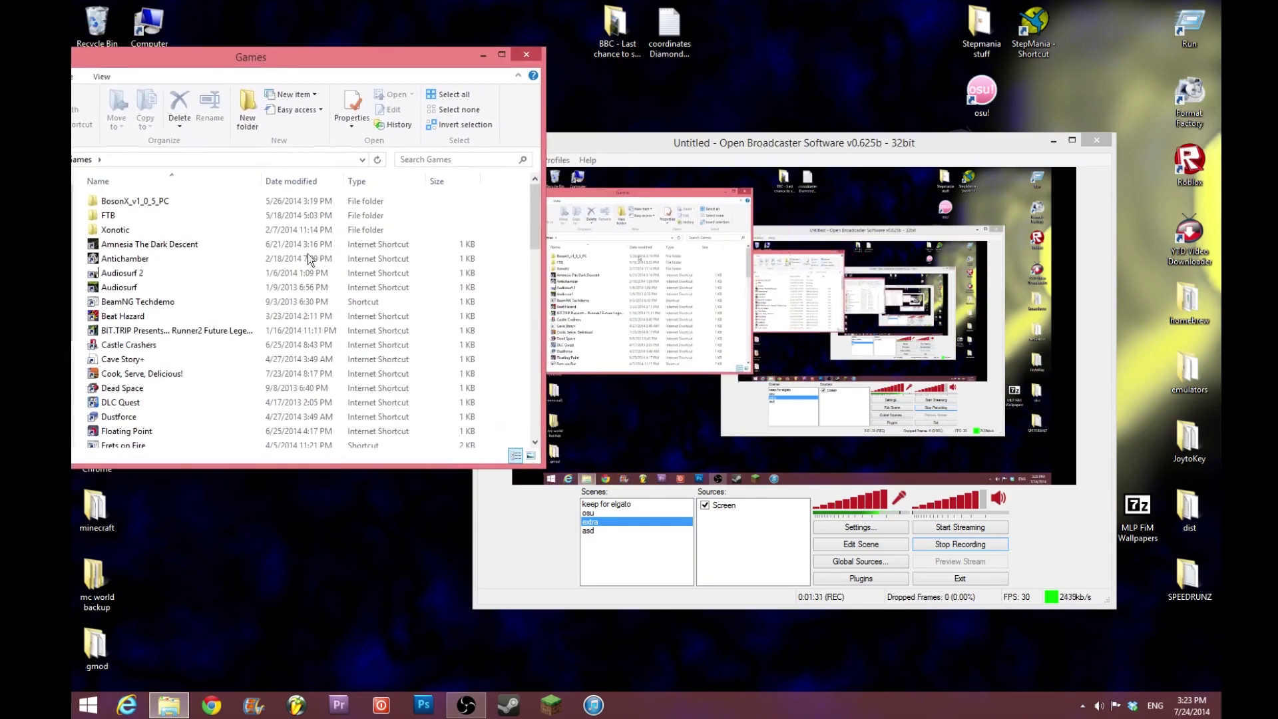
scroll(307, 253, down, 6)
scroll(322, 283, down, 6)
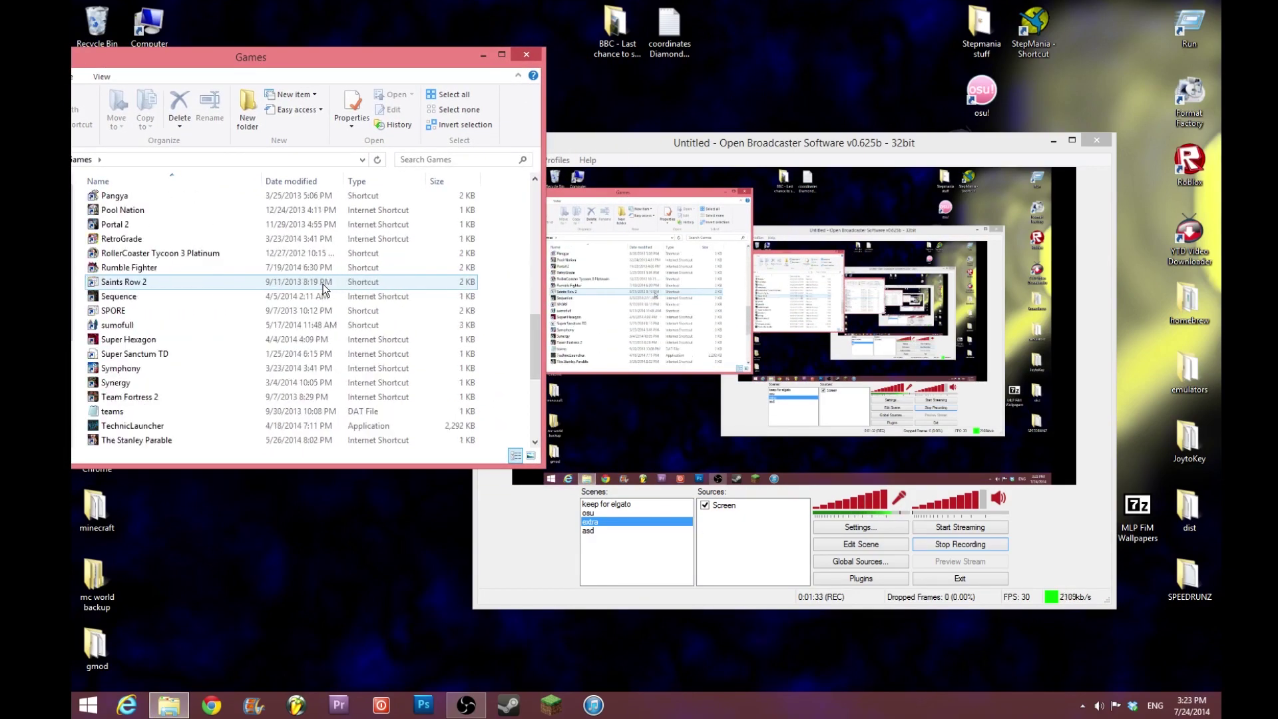
click(107, 226)
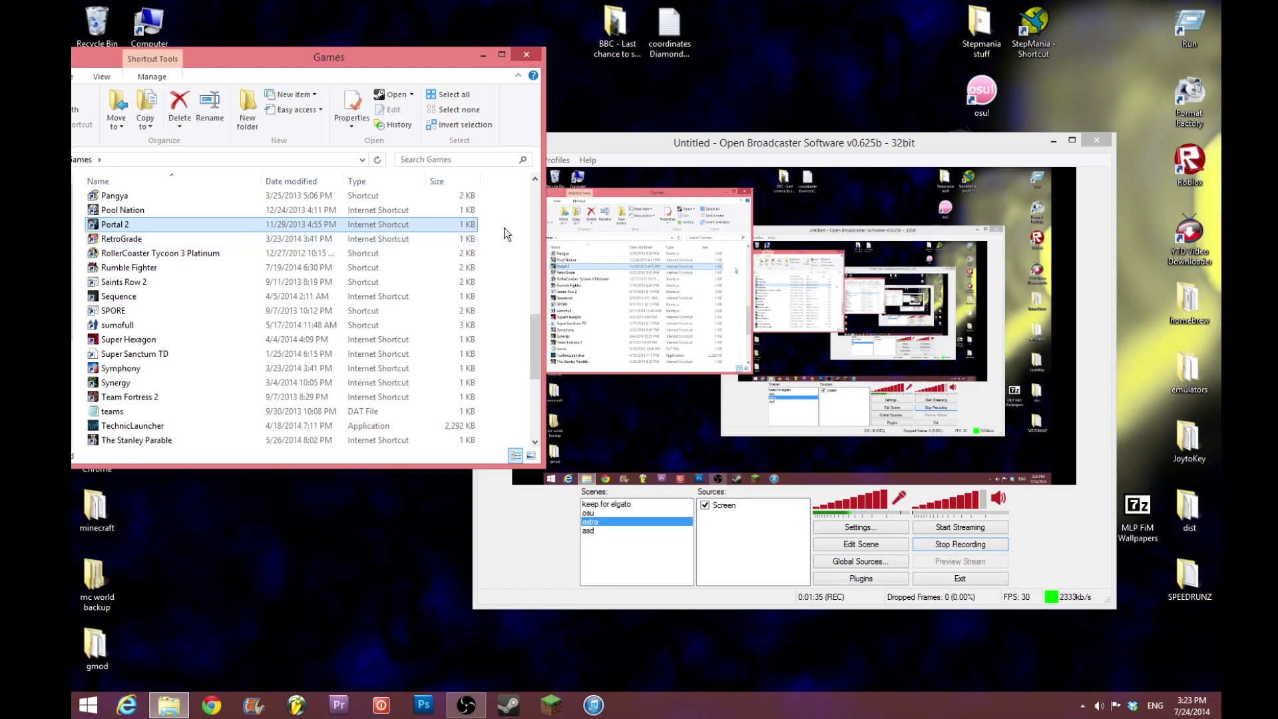
double_click(109, 226)
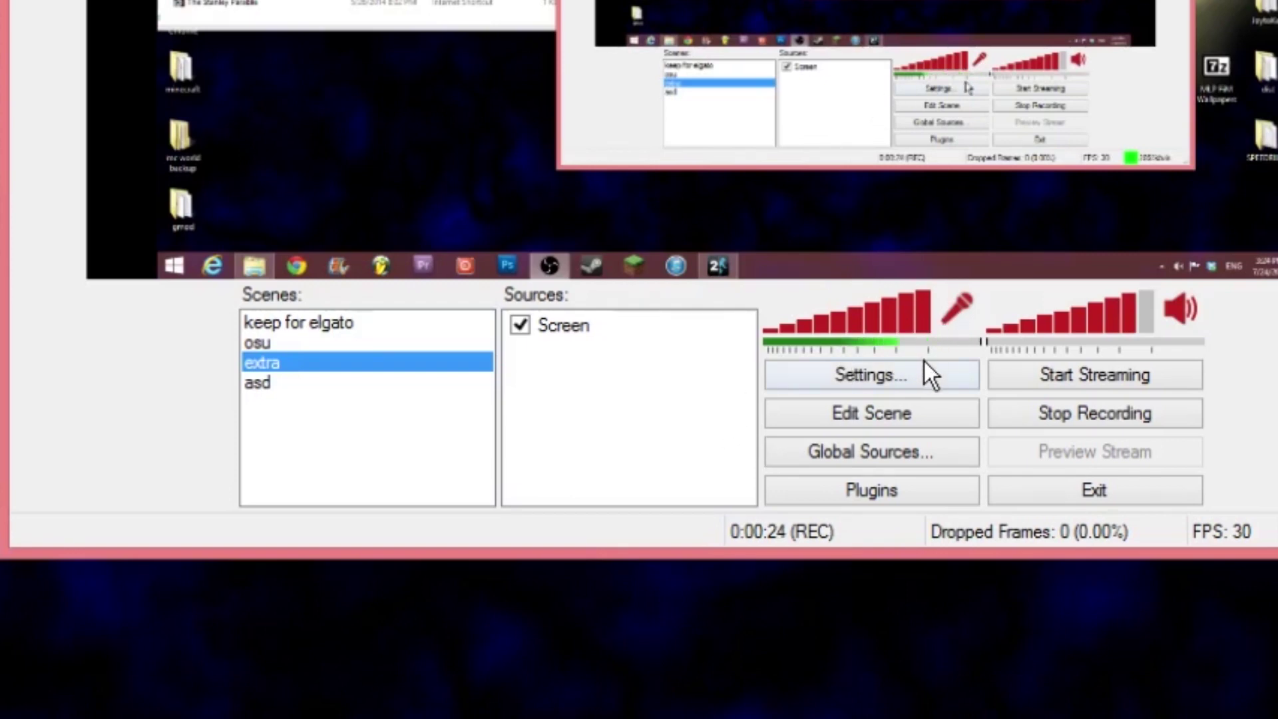
Choose Game Capture from the Sources list's Add submenu for the extra scene.
right_click(570, 425)
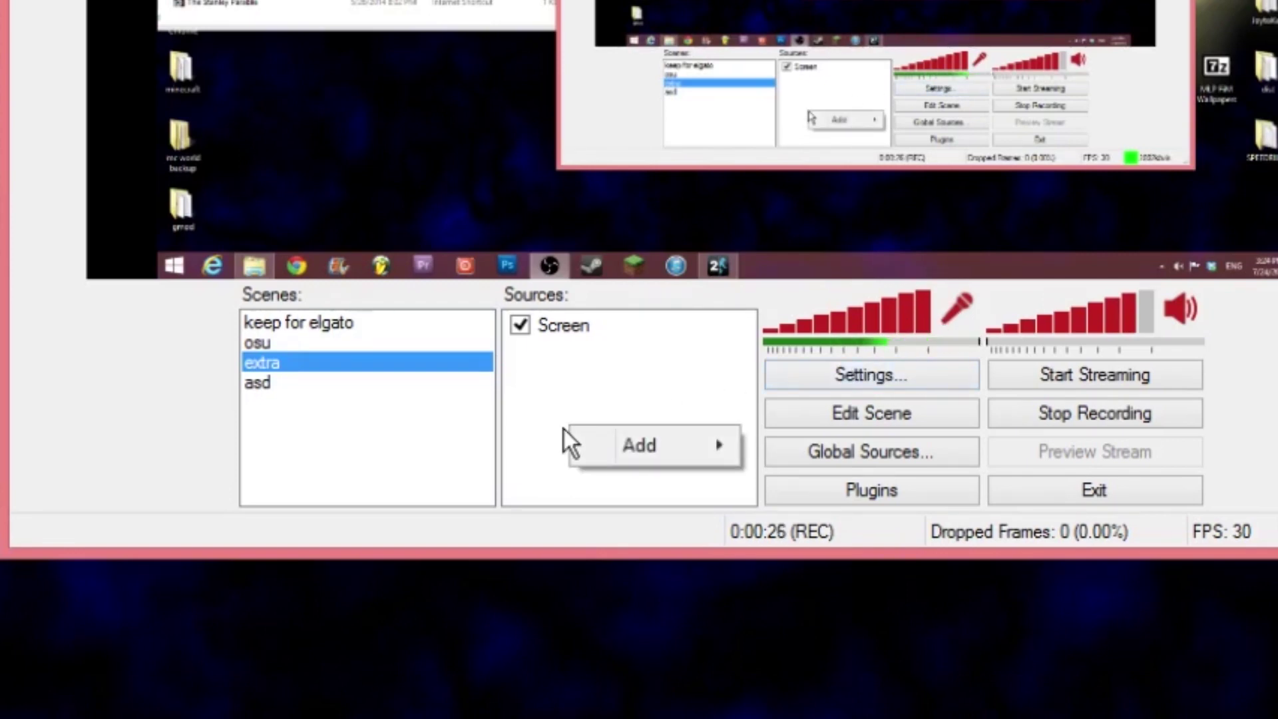
mouse_move(624, 456)
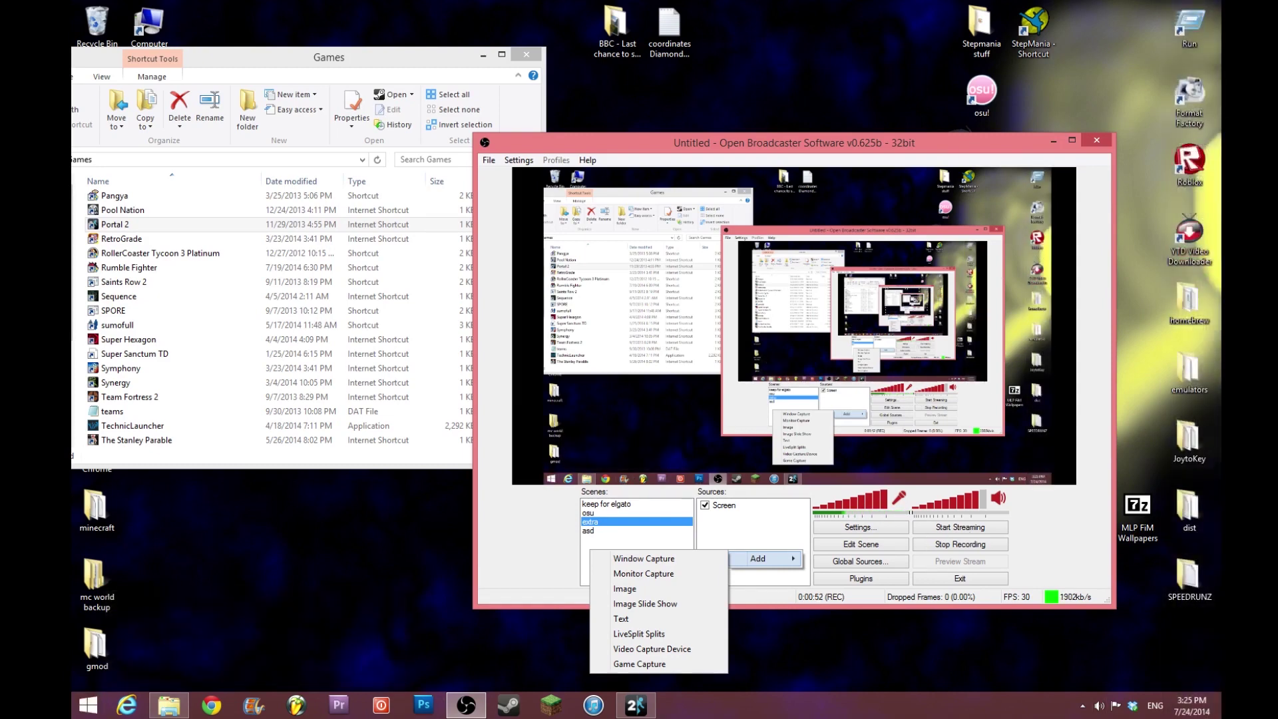
mouse_move(1220, 124)
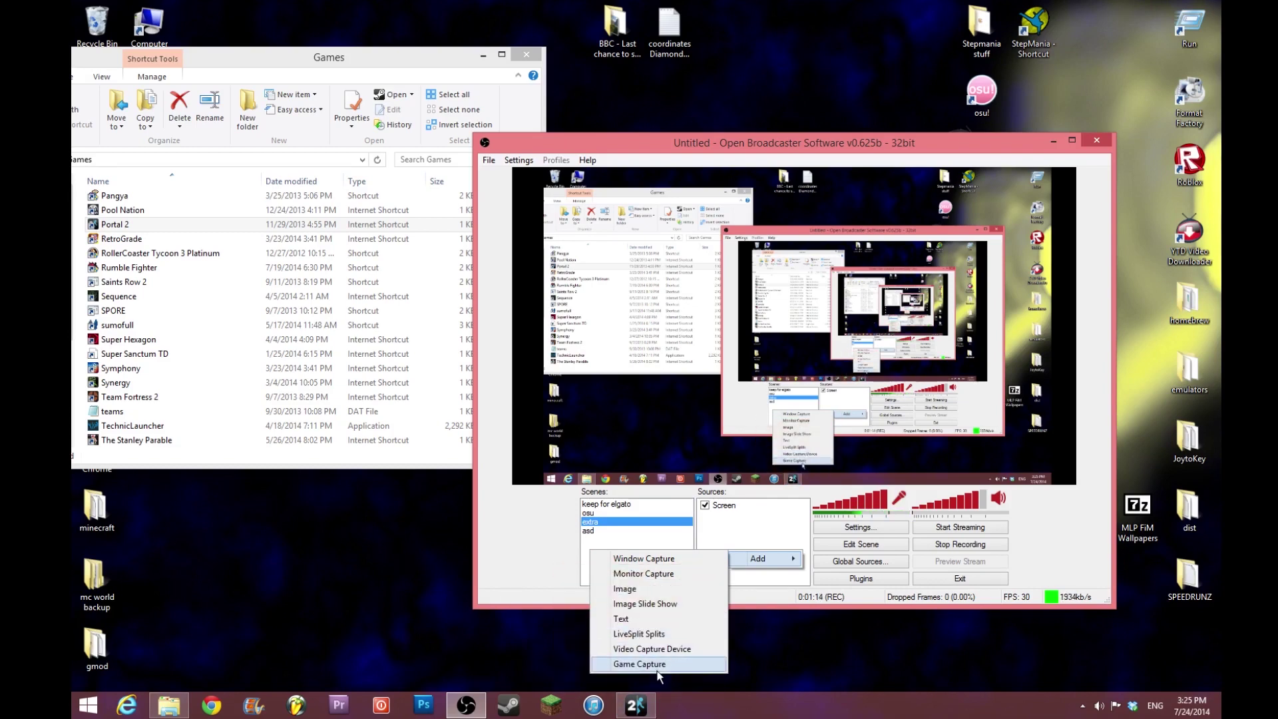
click(632, 664)
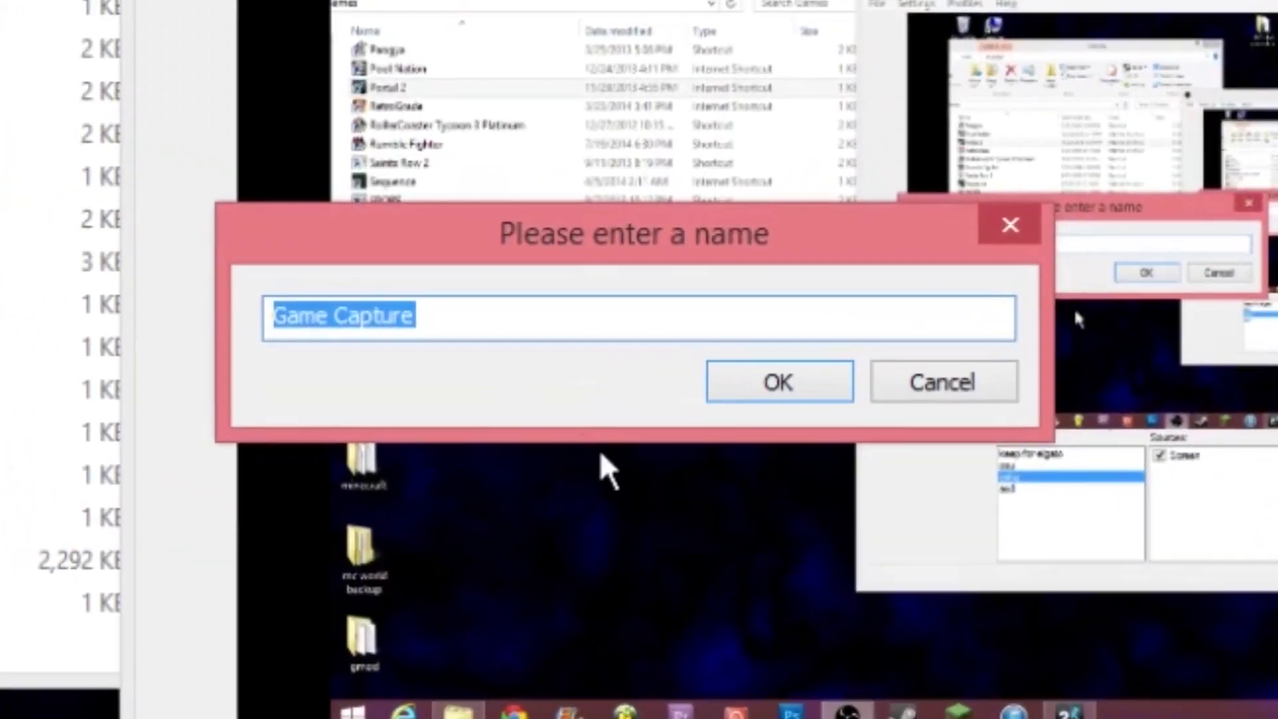
Name the new game capture source 'Portal 2' and confirm.
text(Porta)
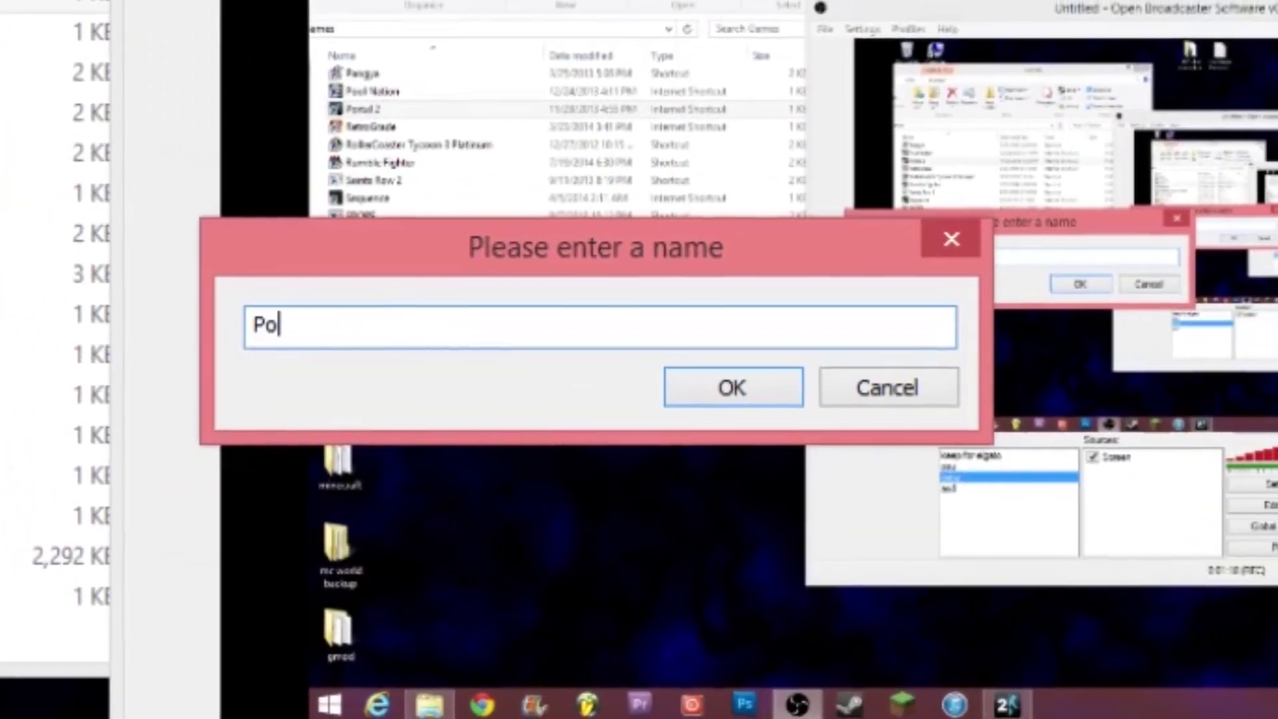
text(l 2)
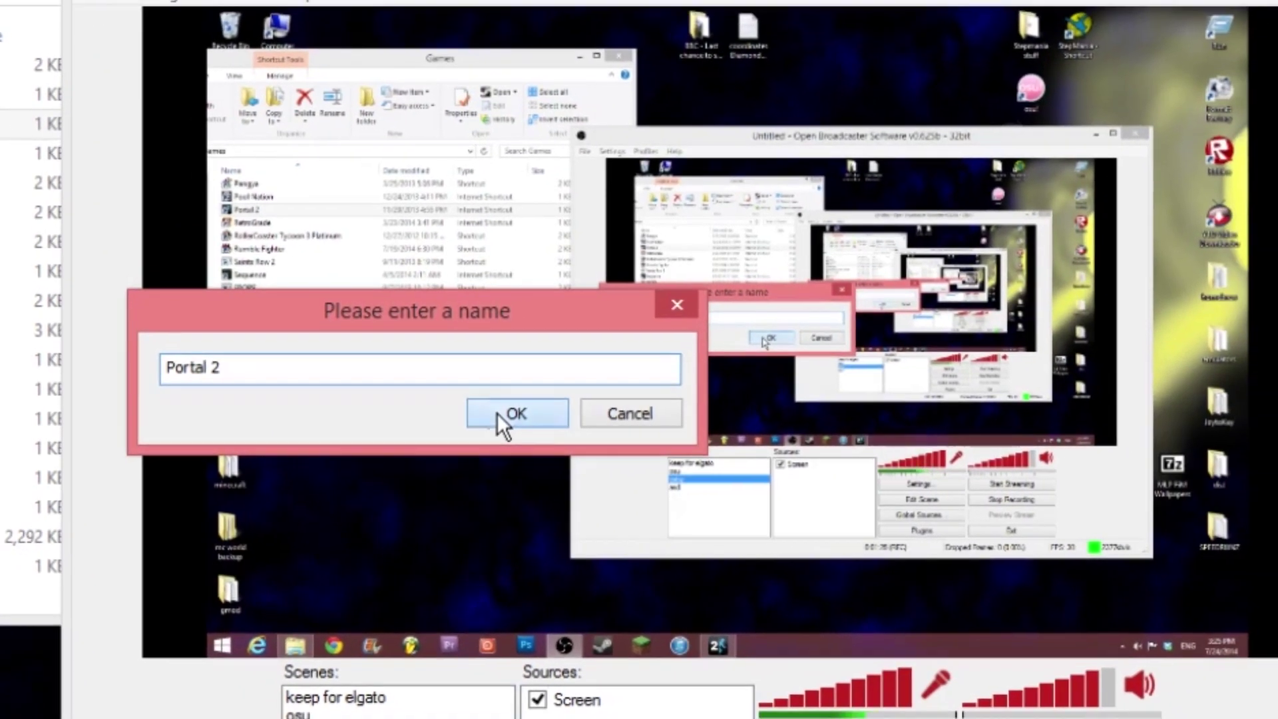
click(509, 412)
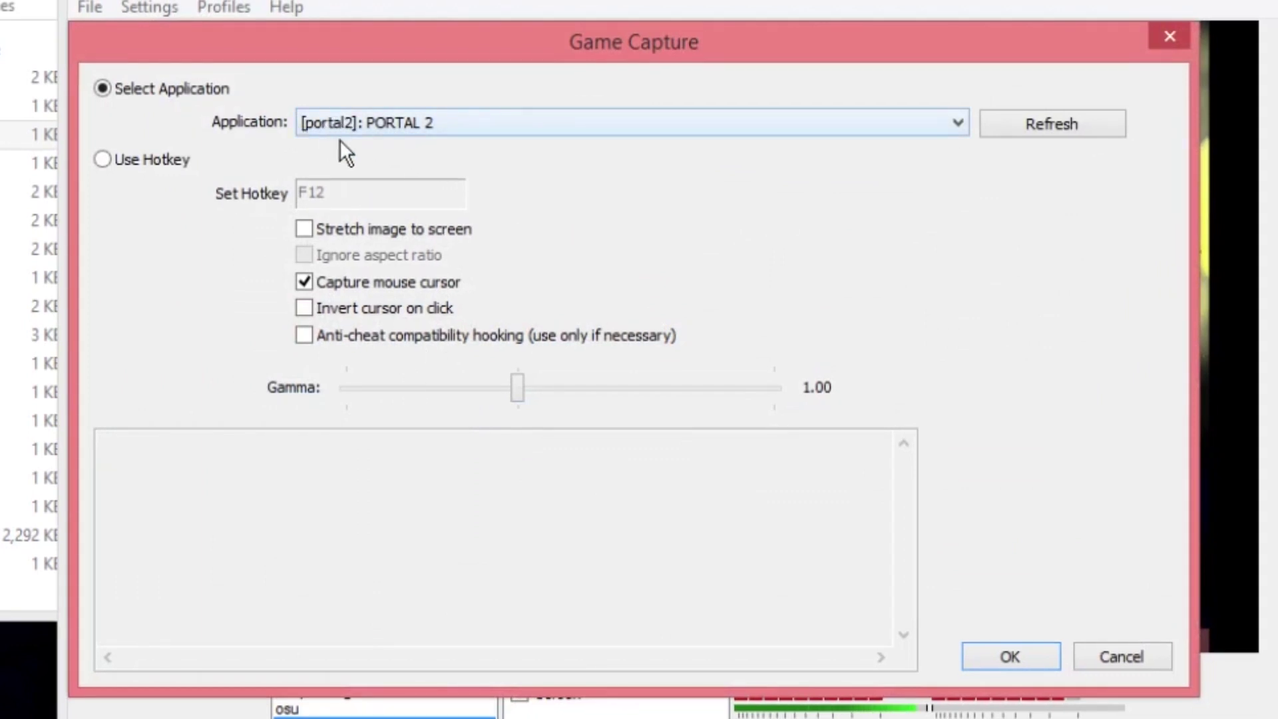
Capture [portal2]: PORTAL 2 with Stretch image to screen on, Ignore aspect ratio off, and save.
click(456, 129)
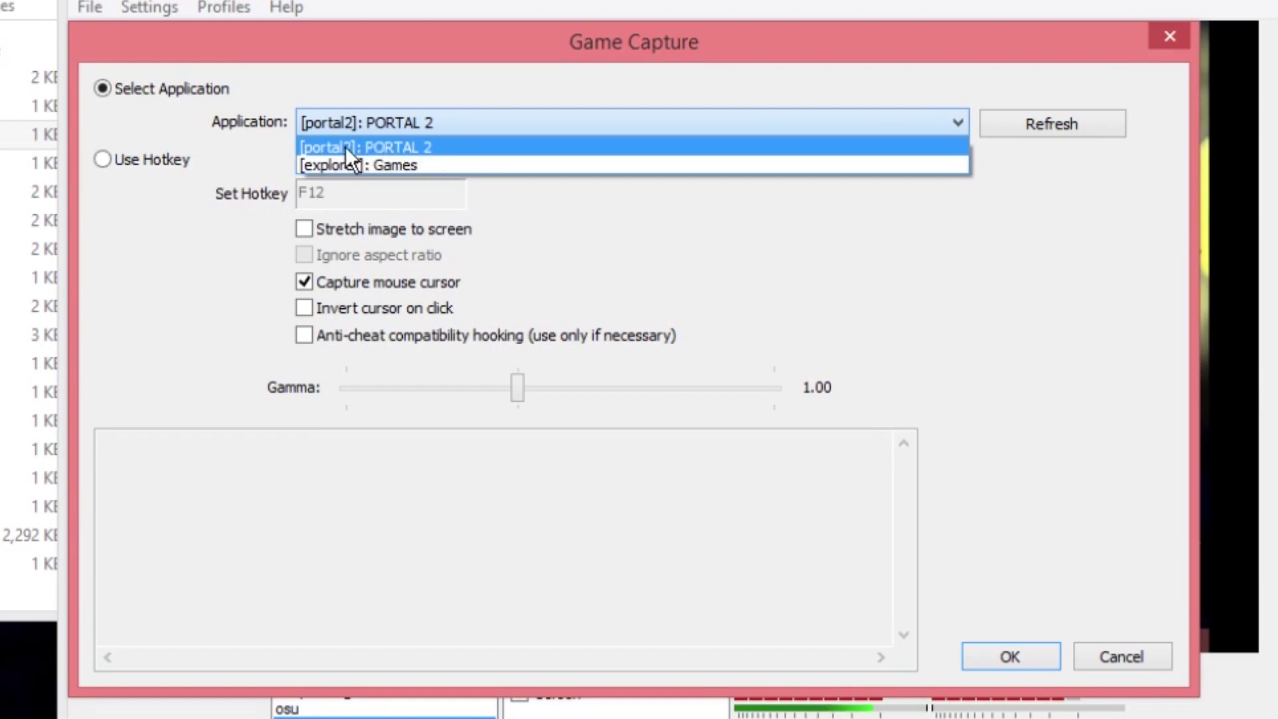
click(392, 147)
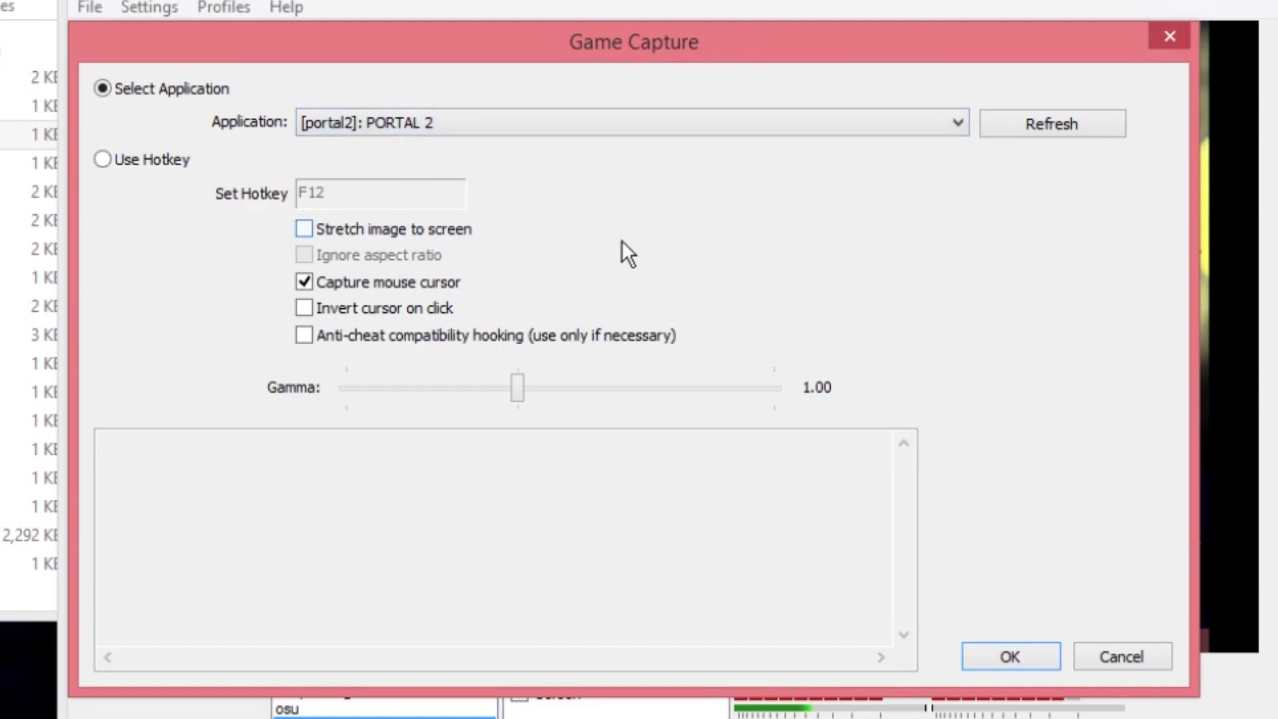
click(309, 229)
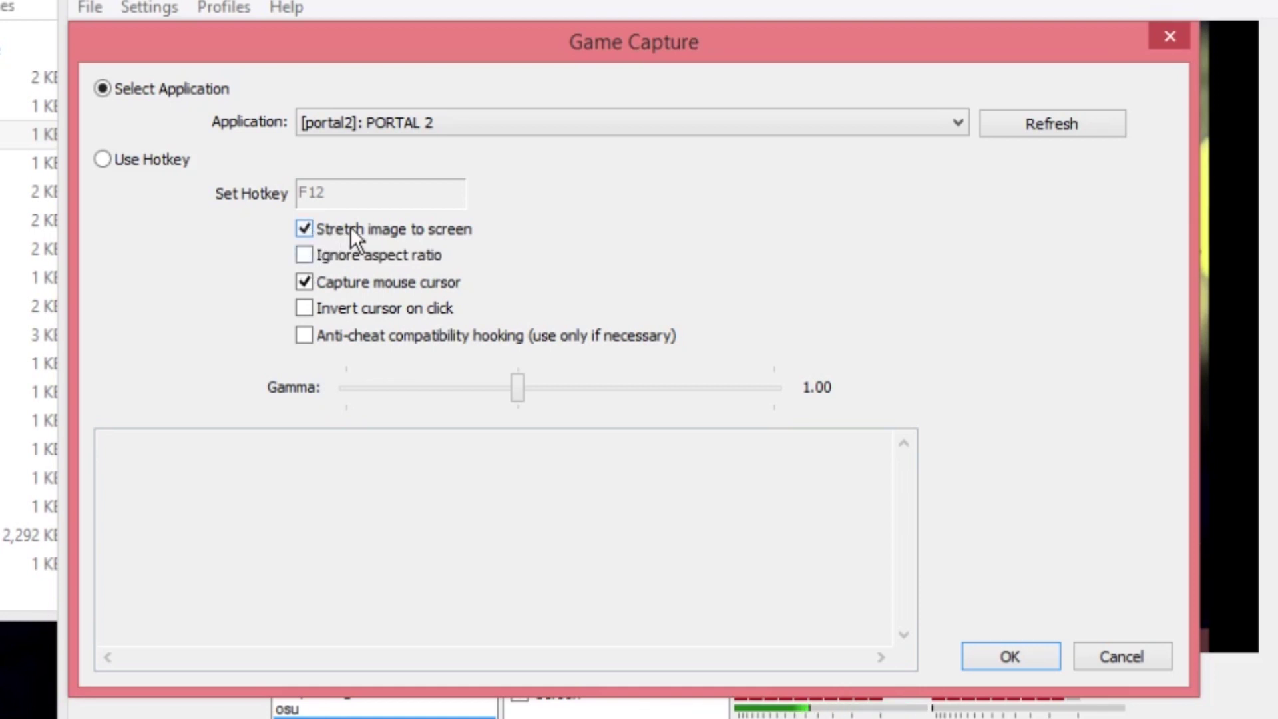
click(307, 255)
click(303, 249)
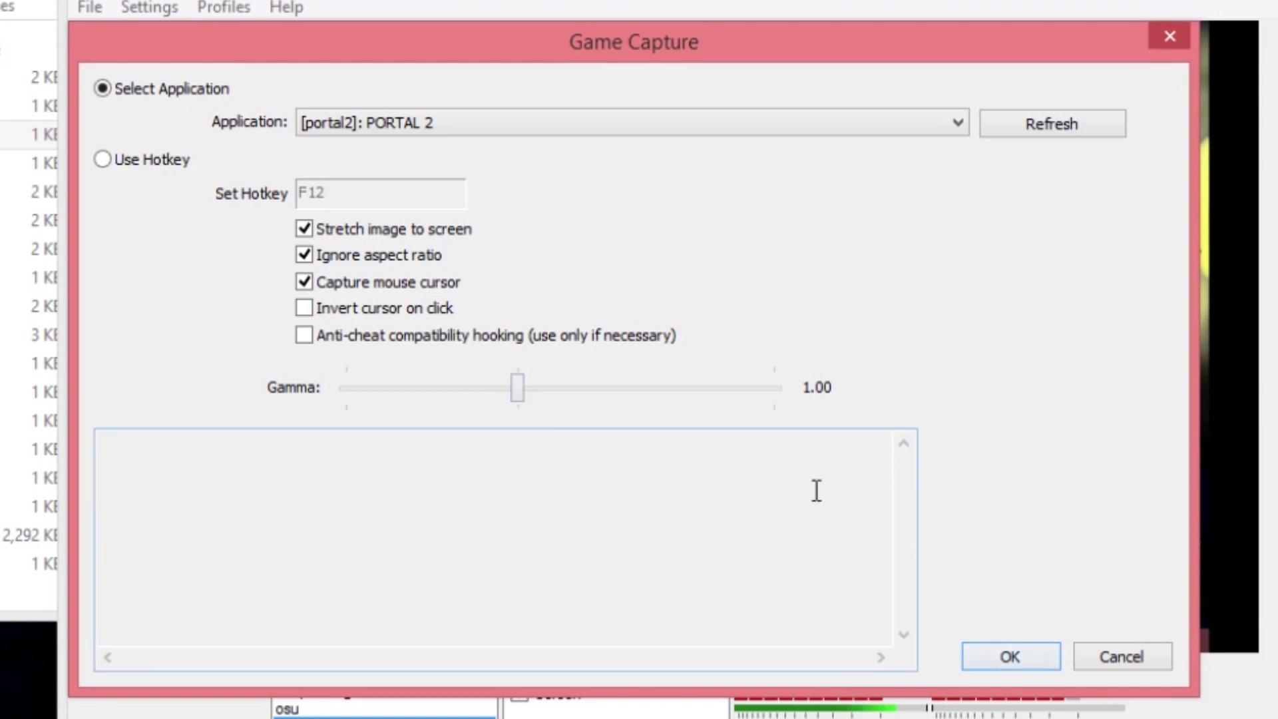
click(1028, 654)
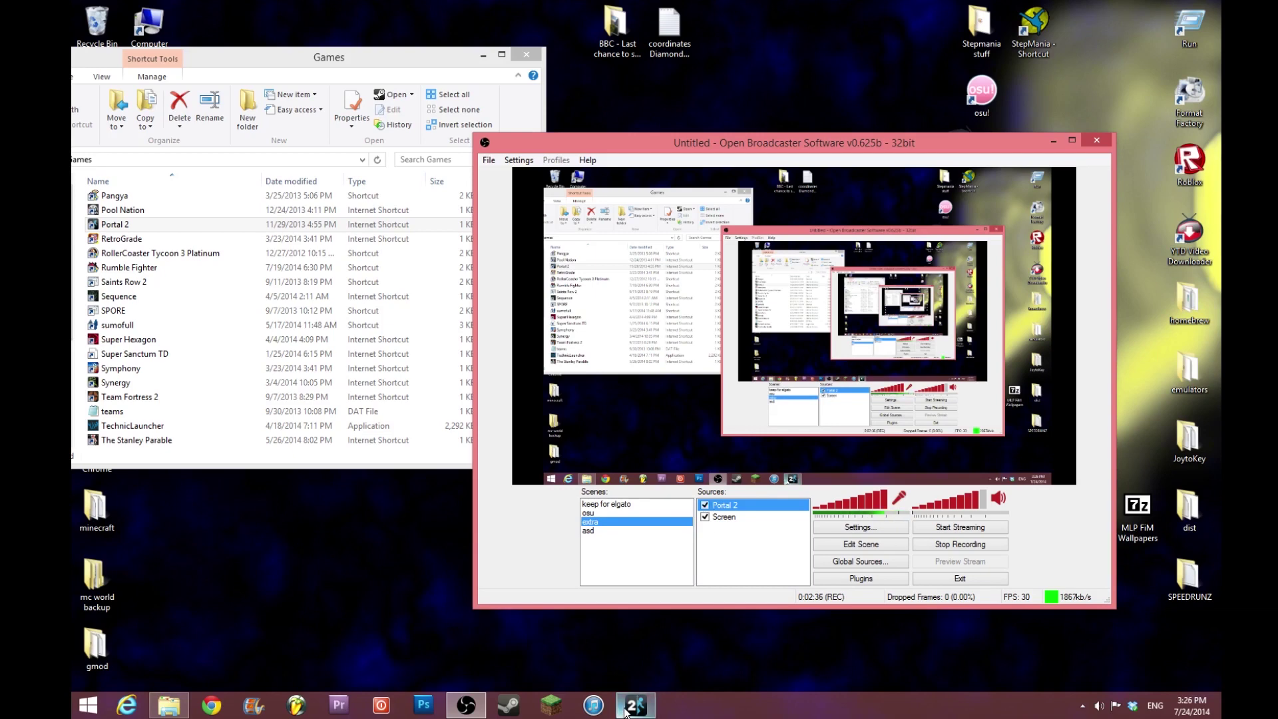
Switch to the running Portal 2 game from its taskbar button.
mouse_move(625, 711)
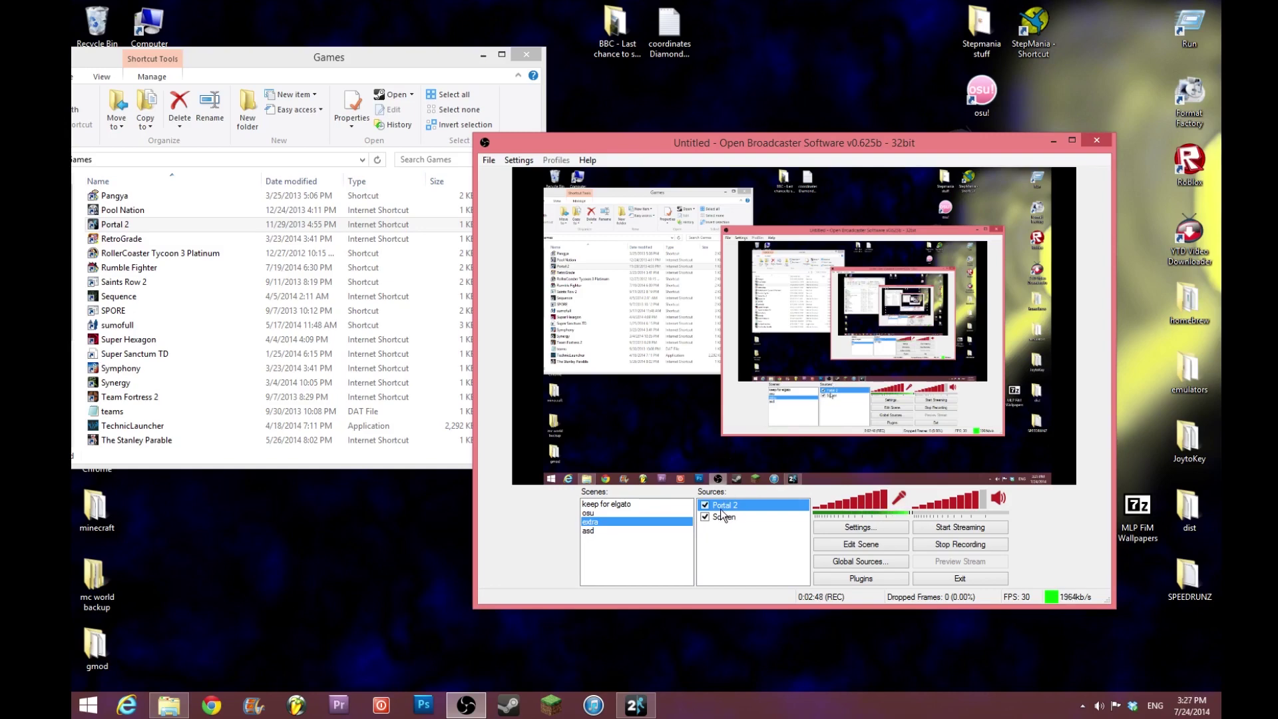
click(643, 711)
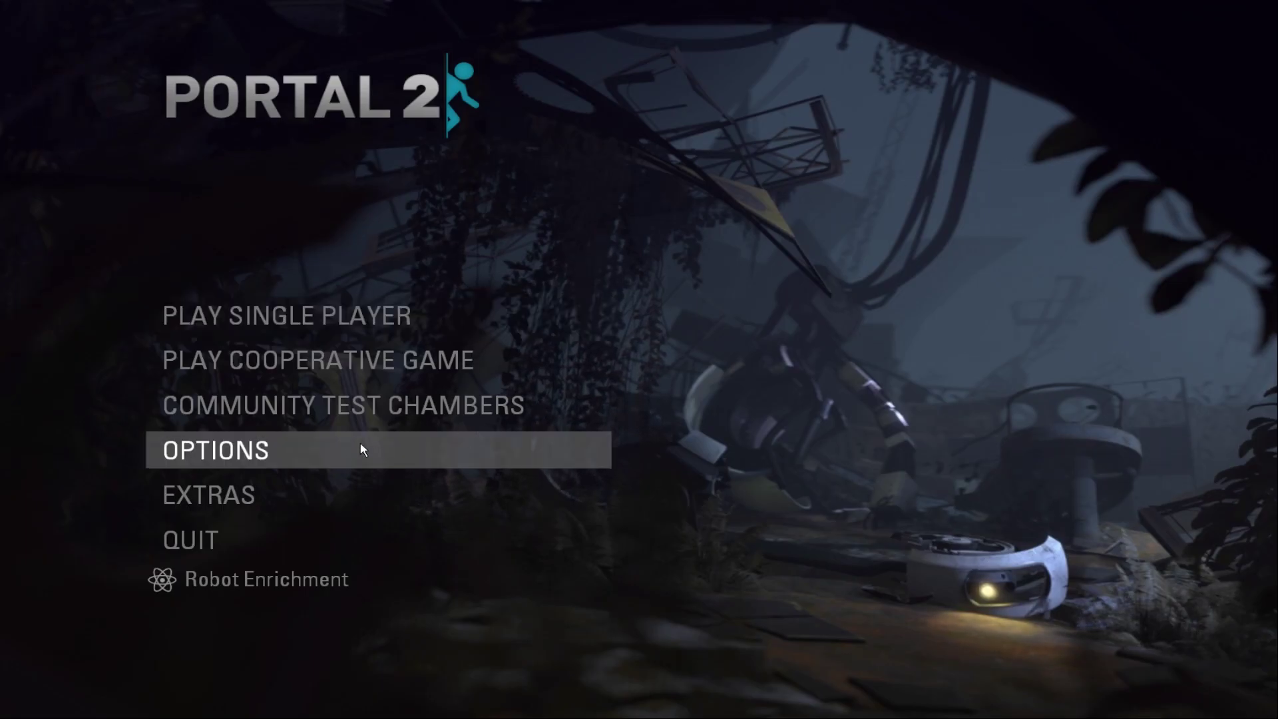
Browse Portal 2's audio options, then return to the main menu.
click(343, 446)
click(224, 443)
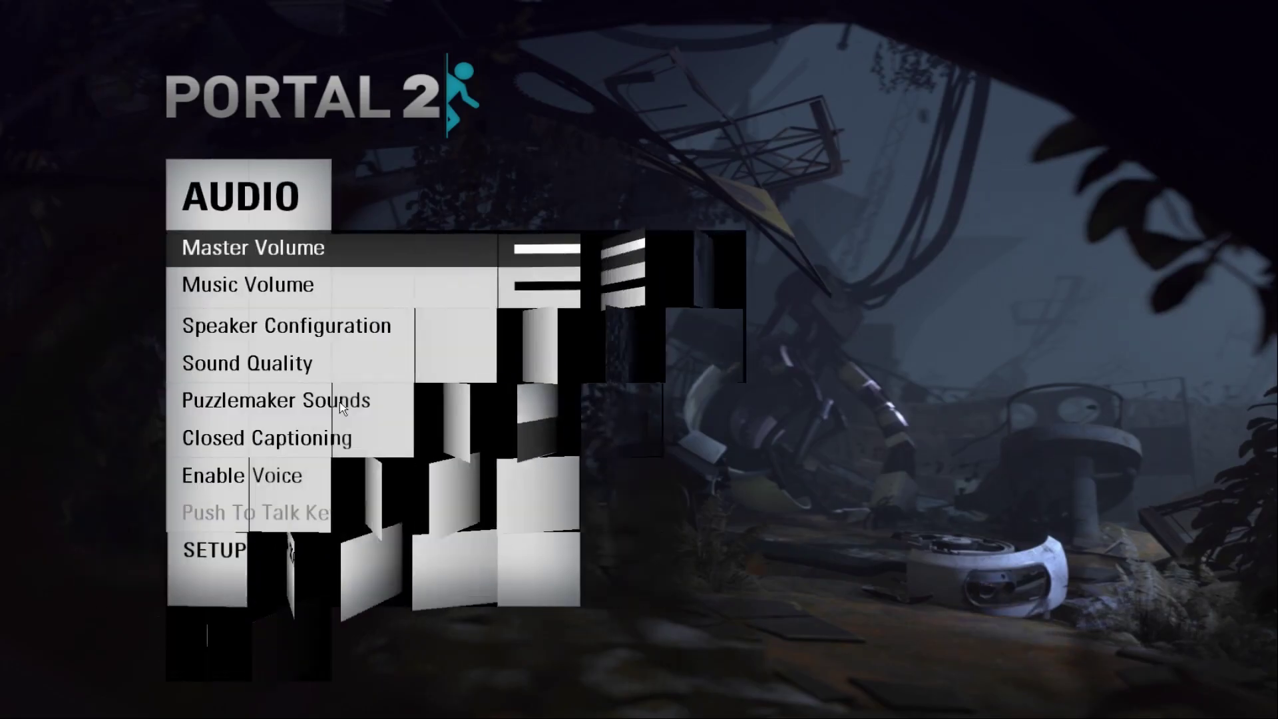
click(527, 258)
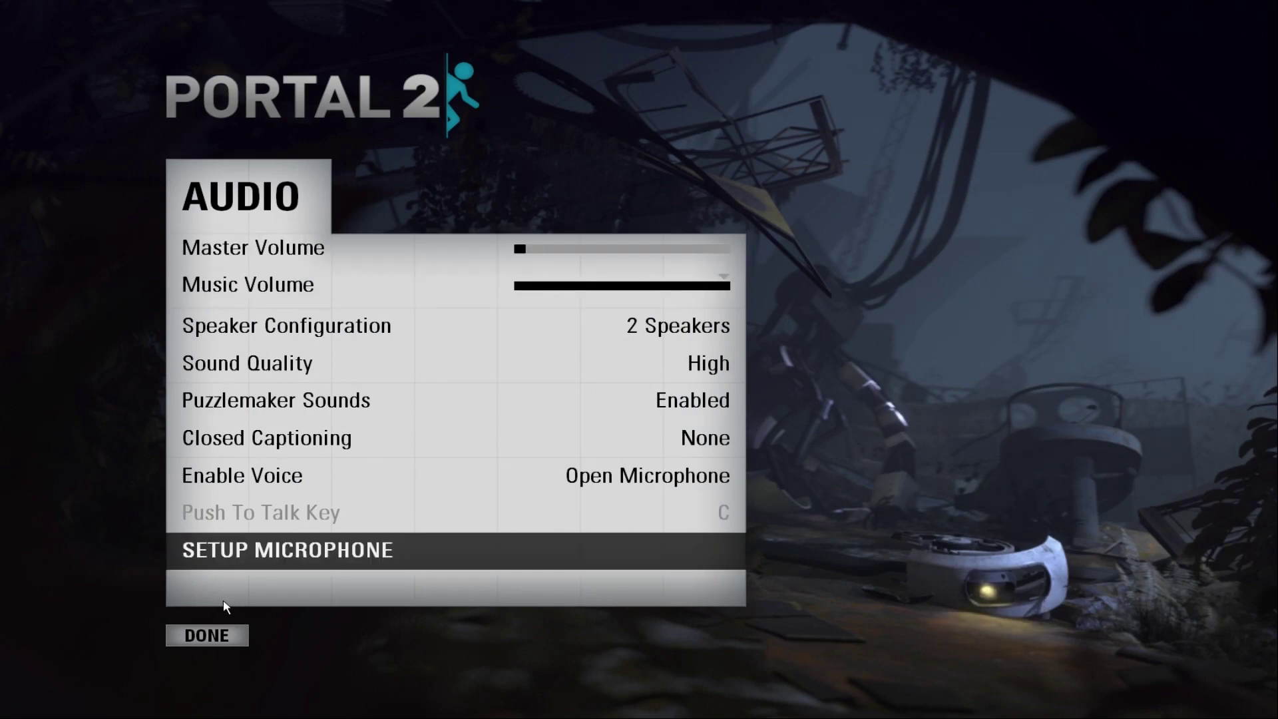
click(219, 640)
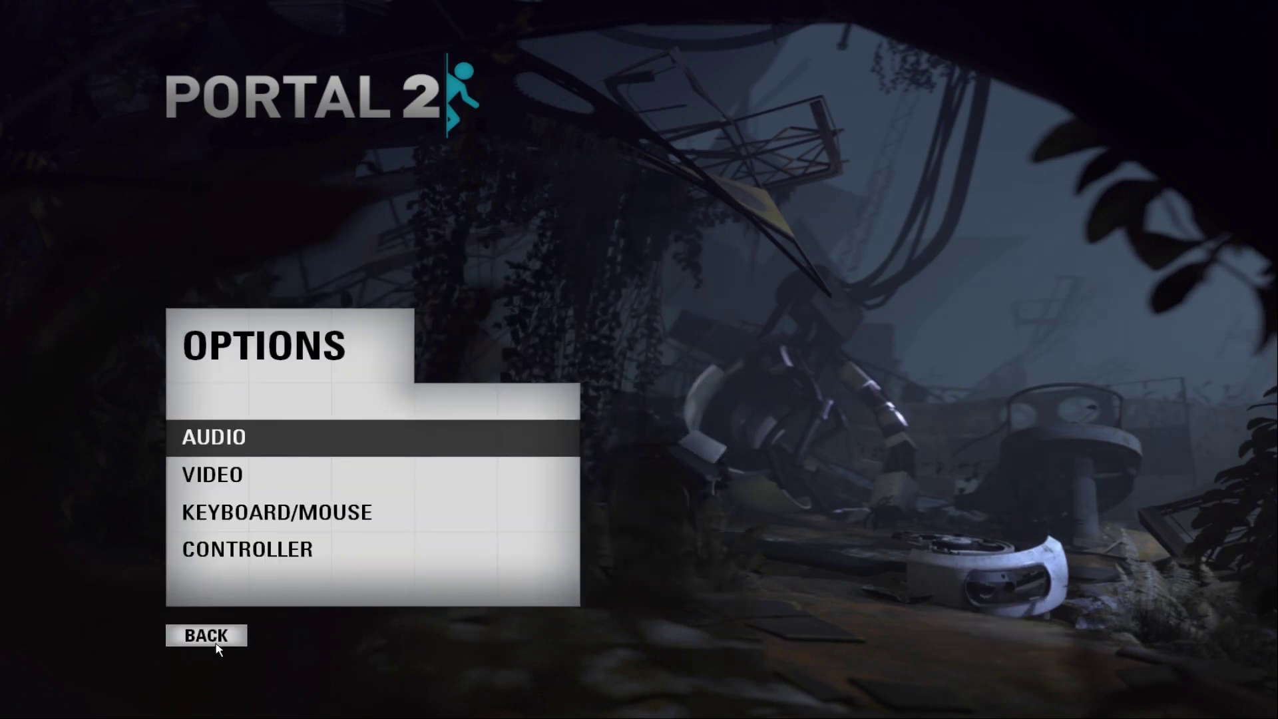
click(216, 643)
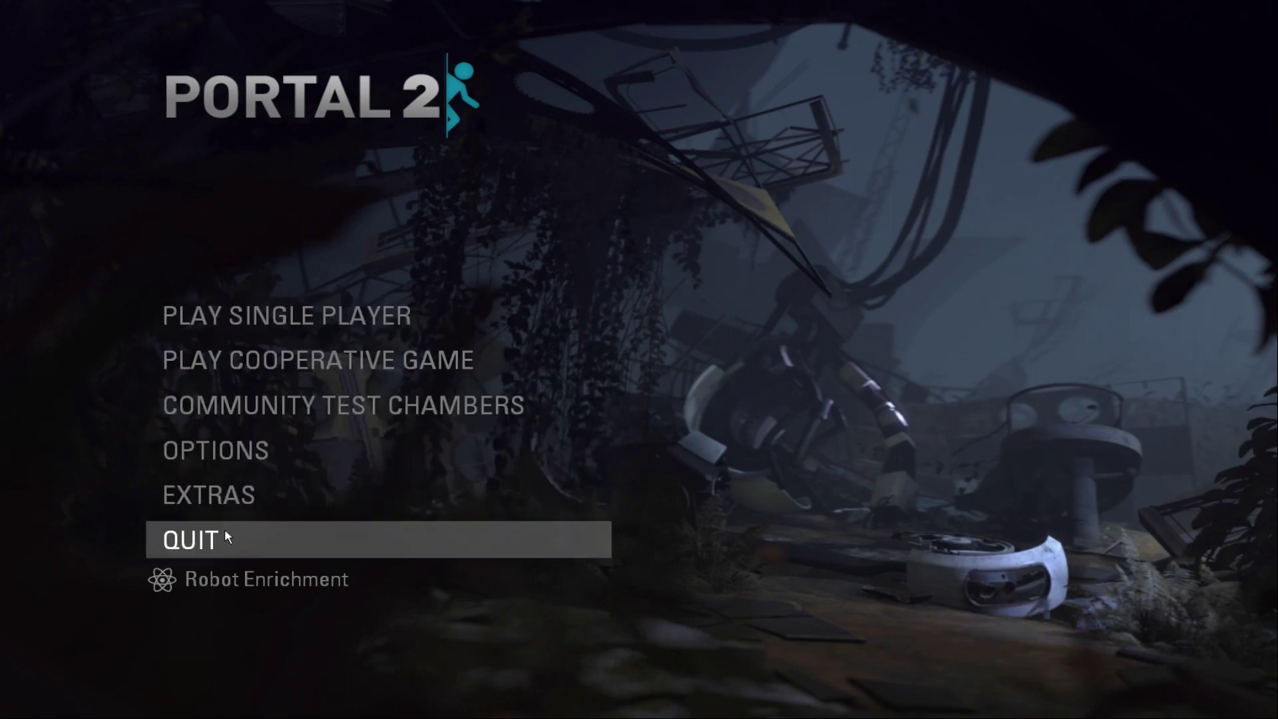
View the Single Player choices, go back, and quit the game.
click(313, 333)
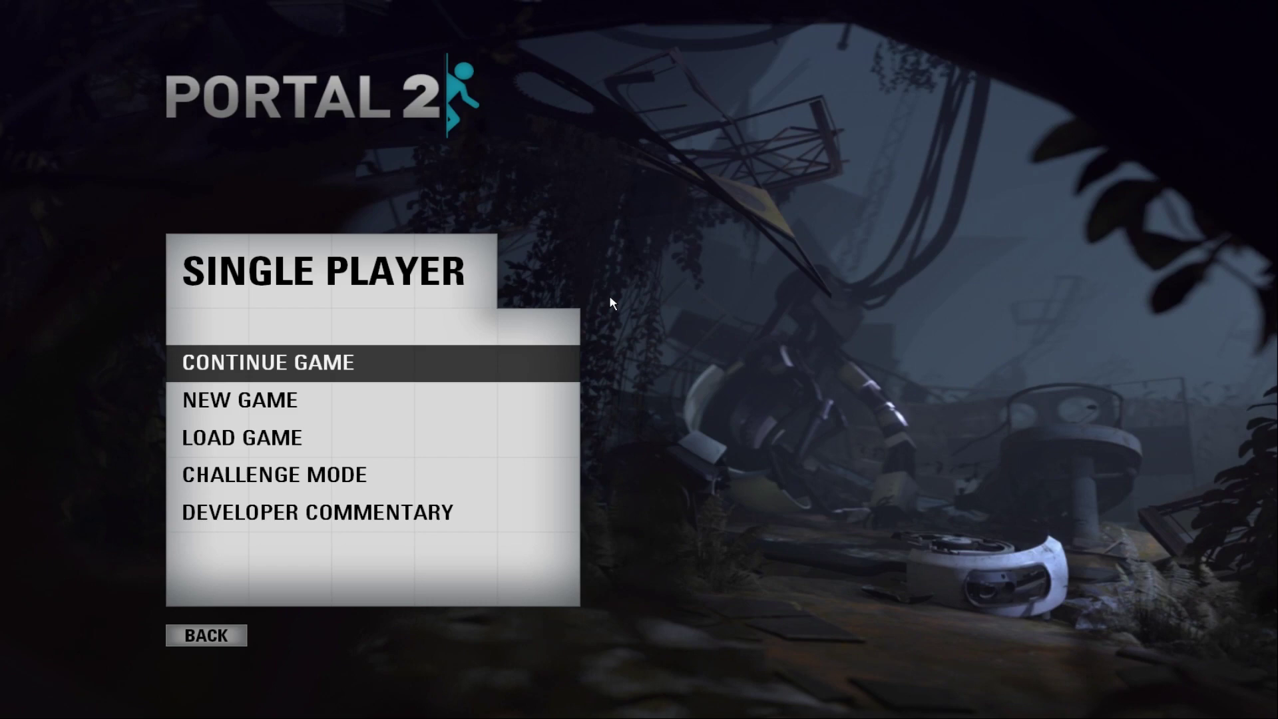
click(224, 631)
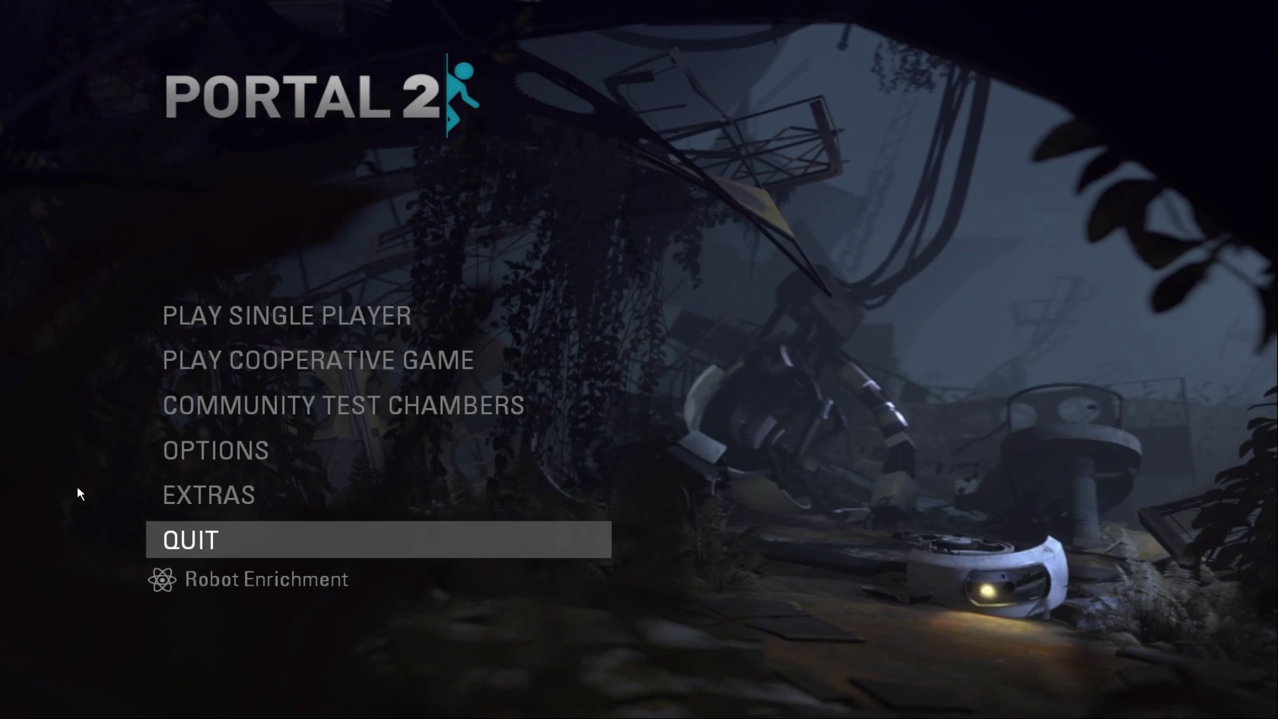
click(162, 533)
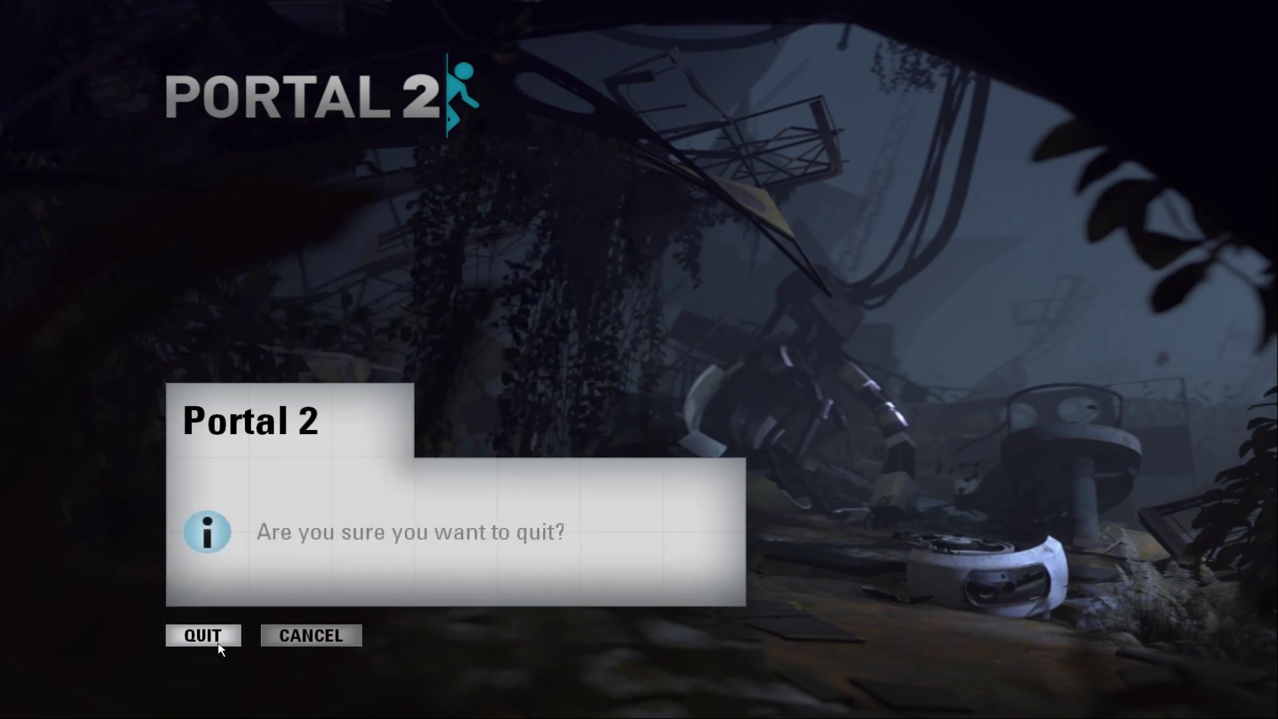
click(218, 643)
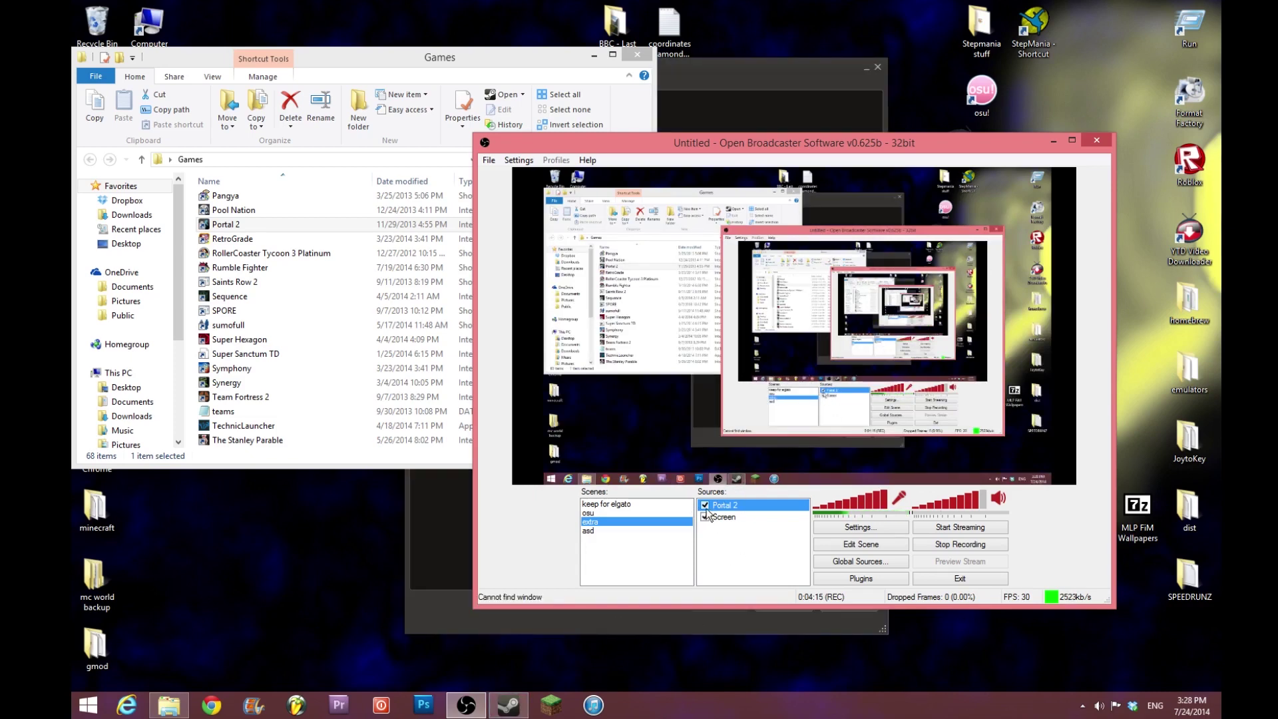
Remove the Portal 2 source from the scene, confirming the removal.
right_click(725, 505)
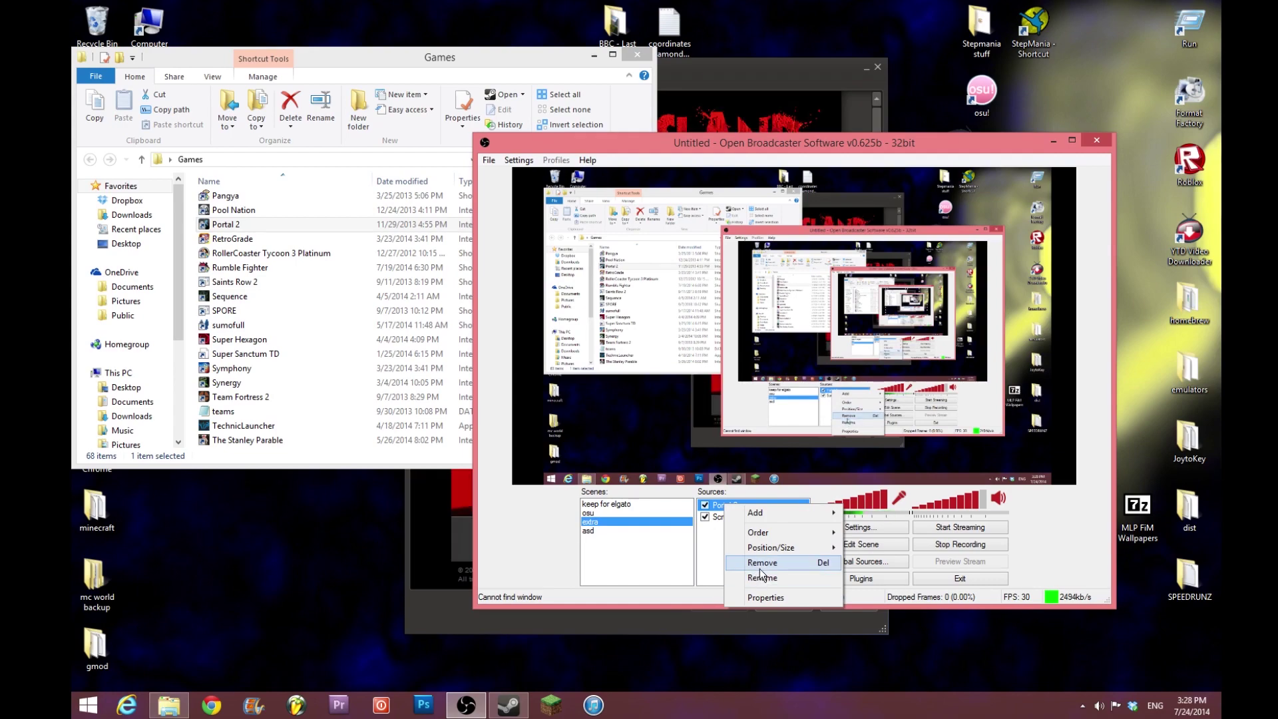
click(760, 564)
click(680, 400)
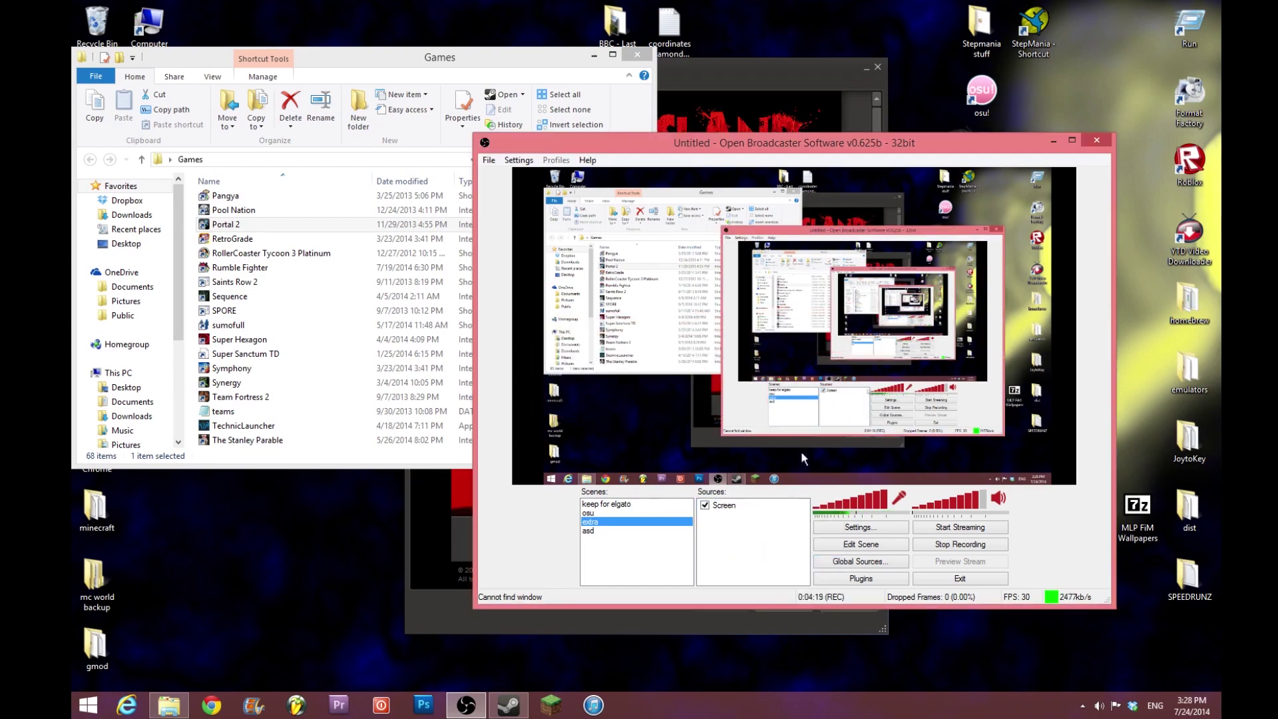
Close the leftover dark window and Games folder, and move the OBS window up-left.
click(877, 67)
click(637, 54)
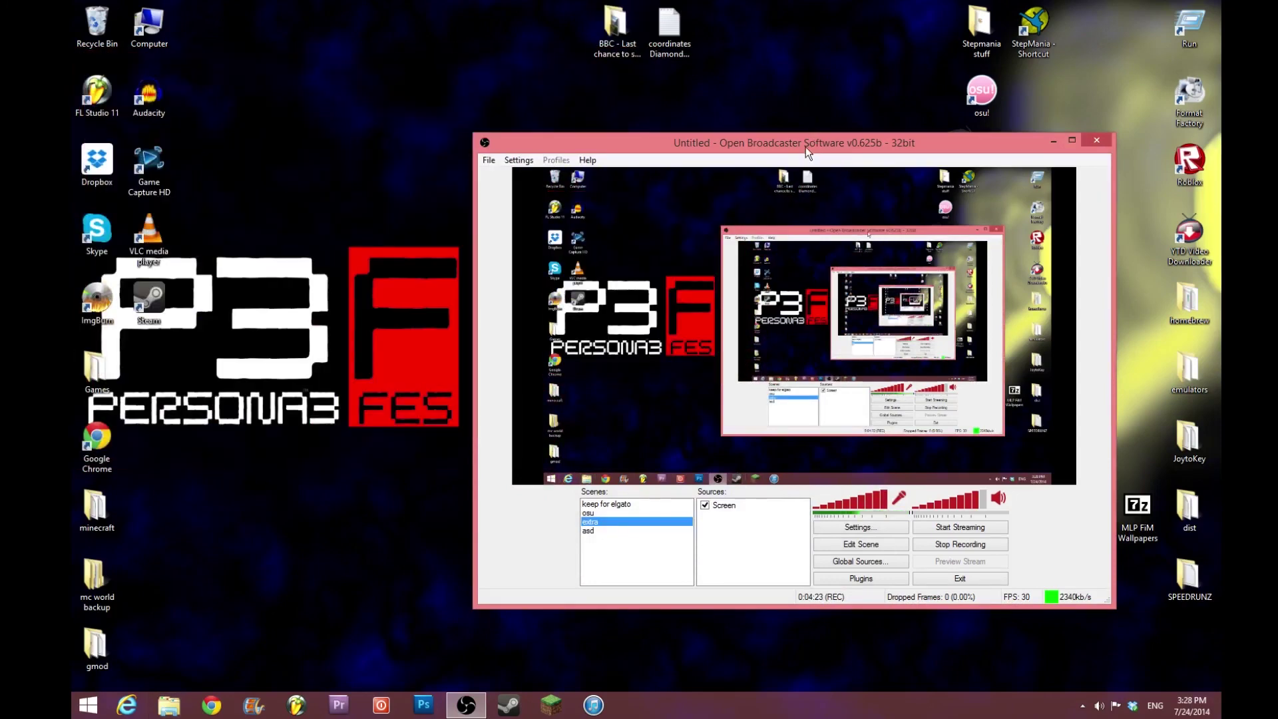
drag(805, 148, 632, 85)
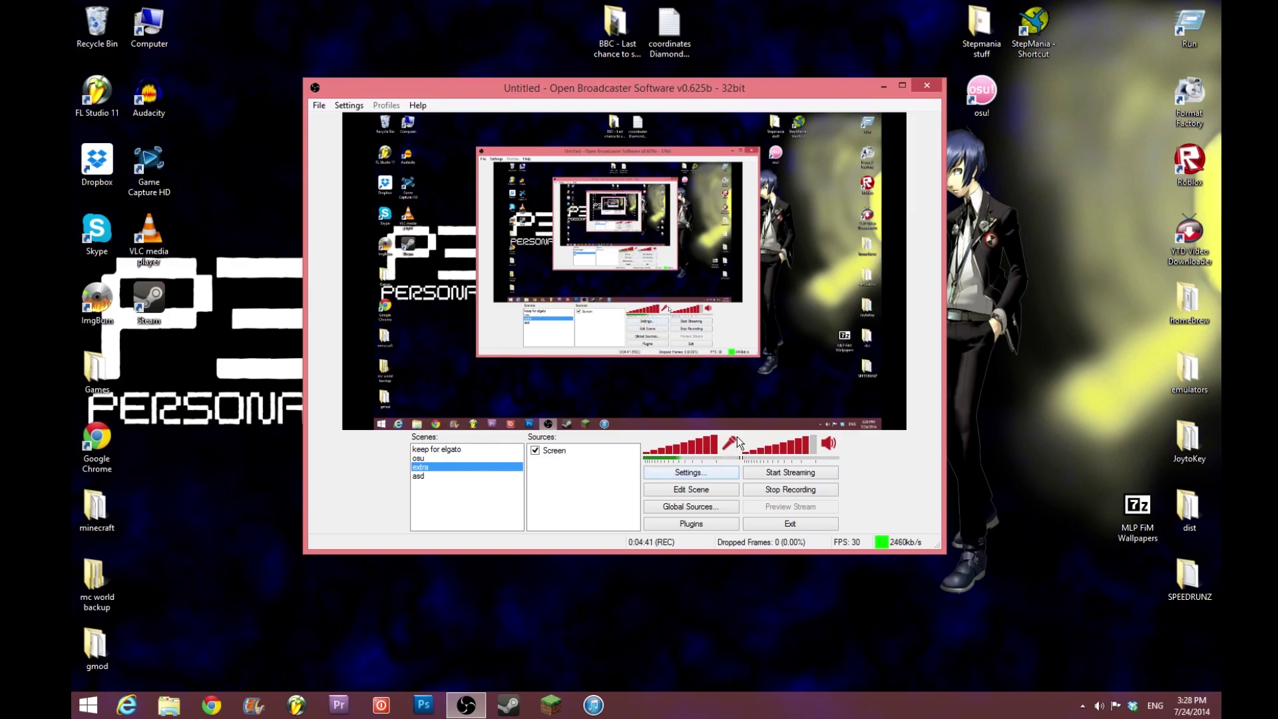
click(344, 105)
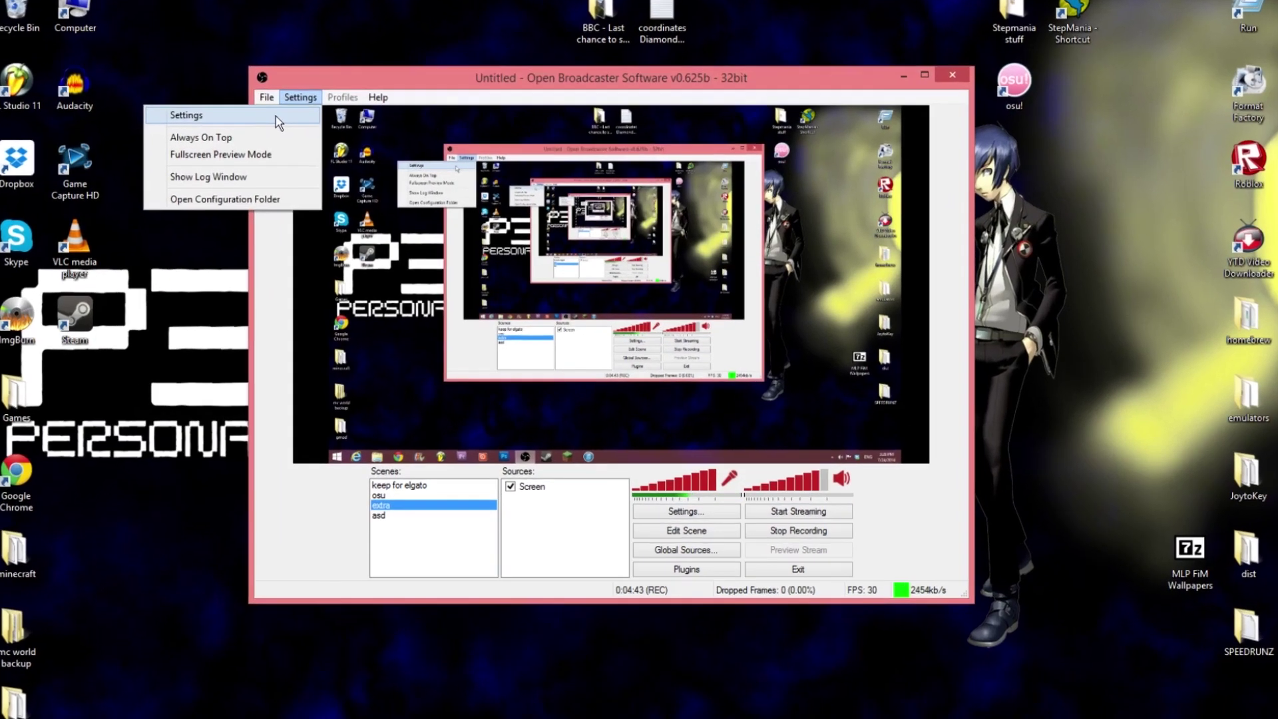
Open OBS Settings on the Audio page and keep Desktop Audio Device set to Default.
click(276, 118)
click(385, 179)
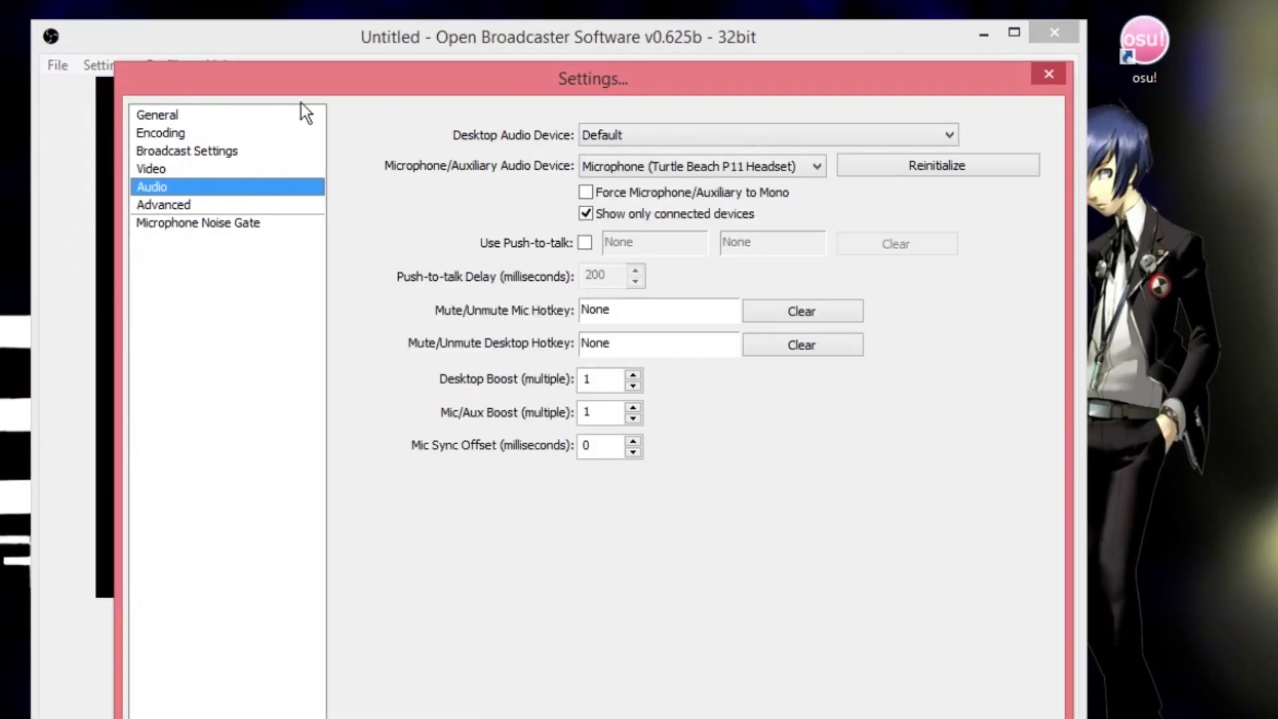
drag(372, 76, 340, 42)
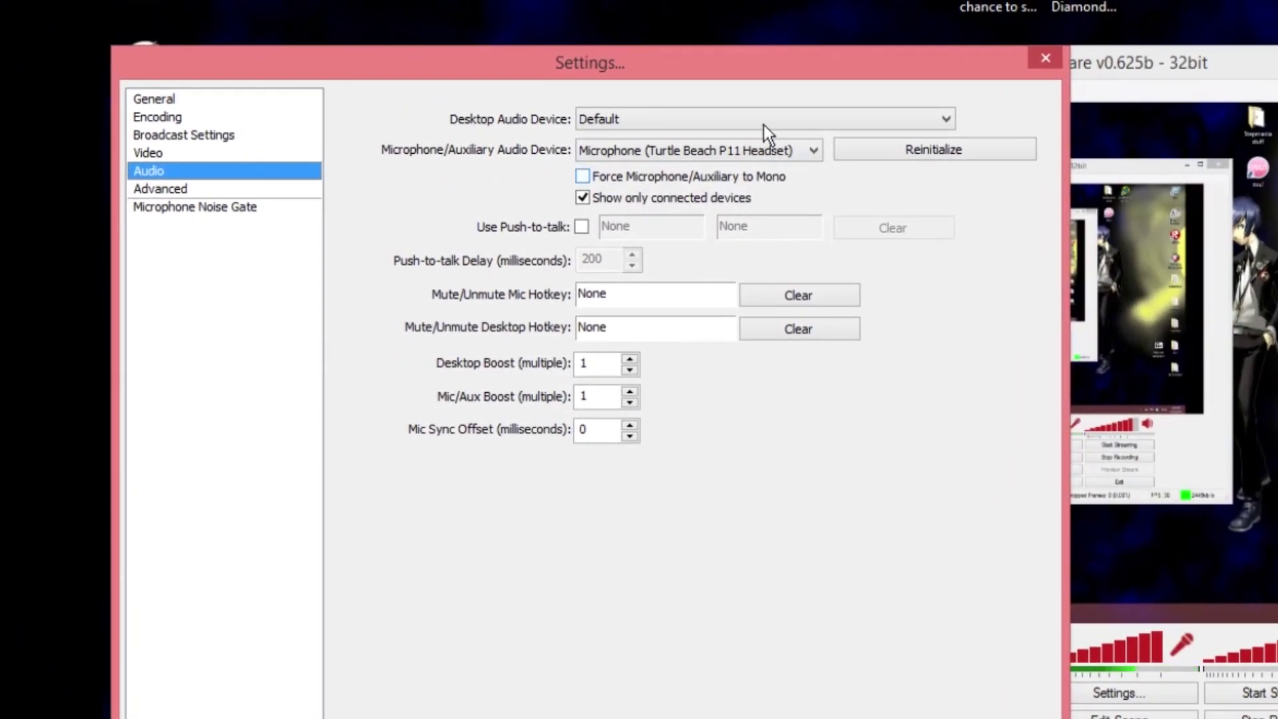
click(765, 122)
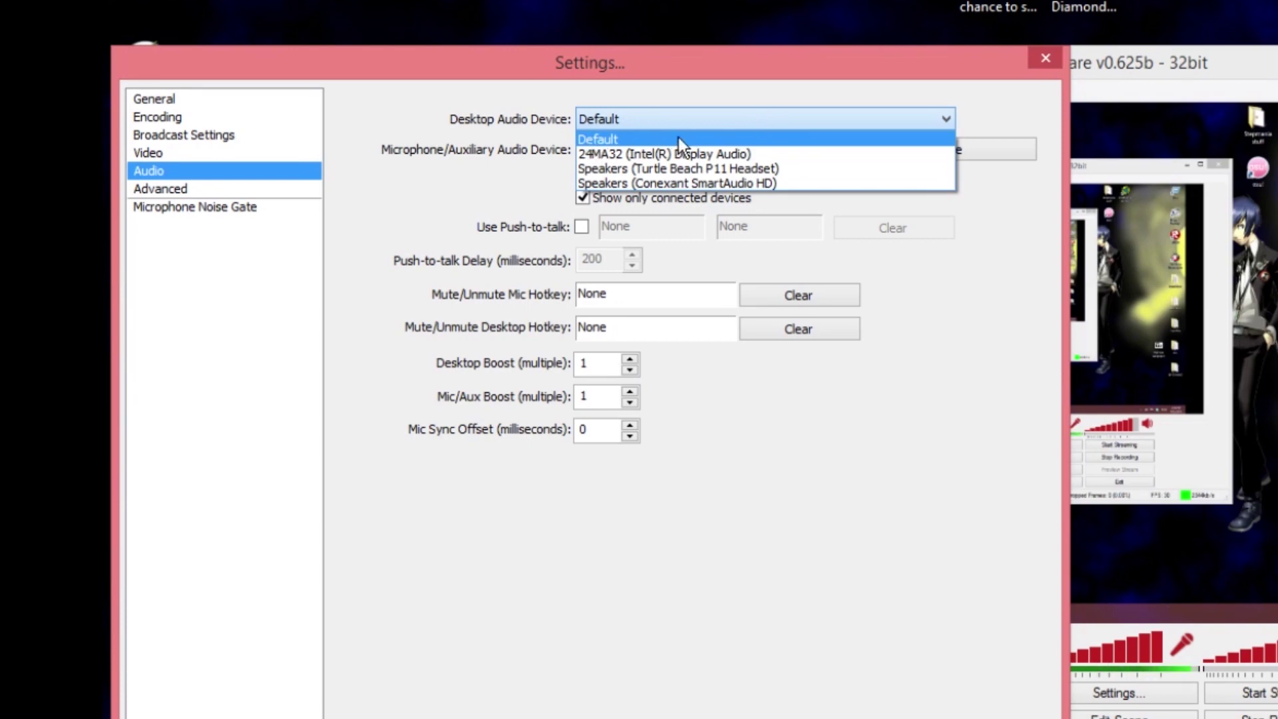
click(652, 138)
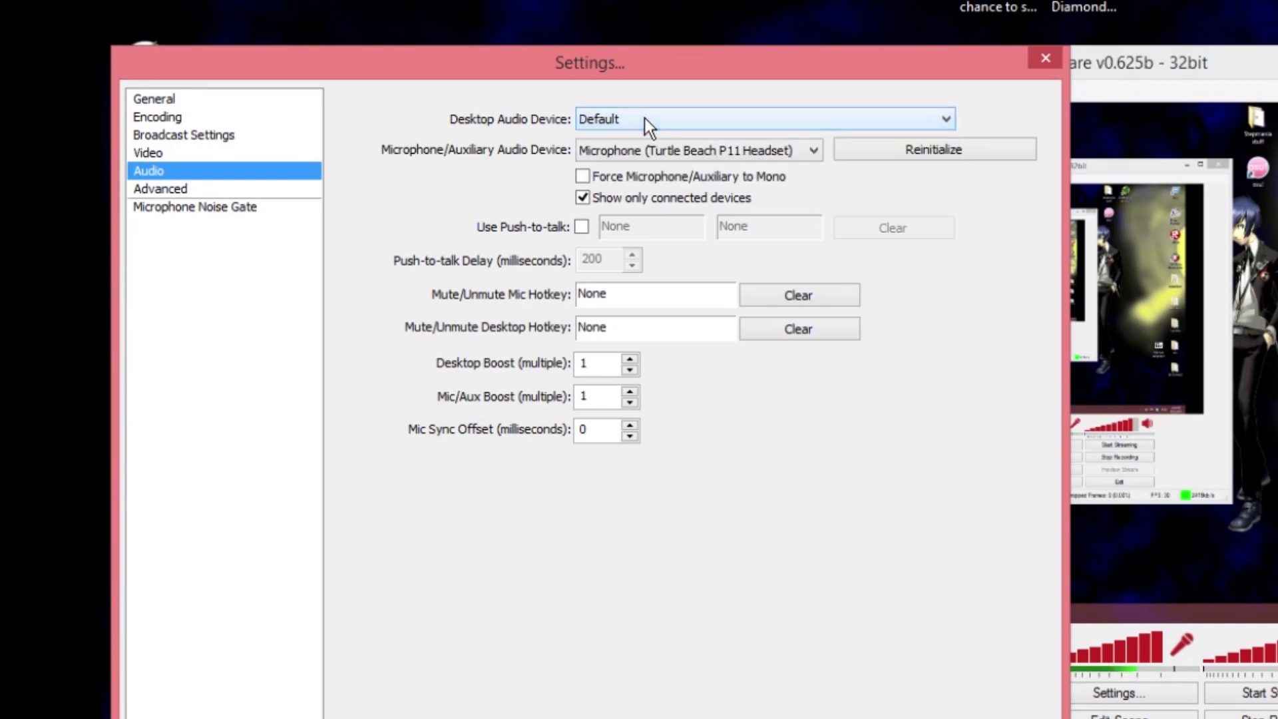
click(627, 119)
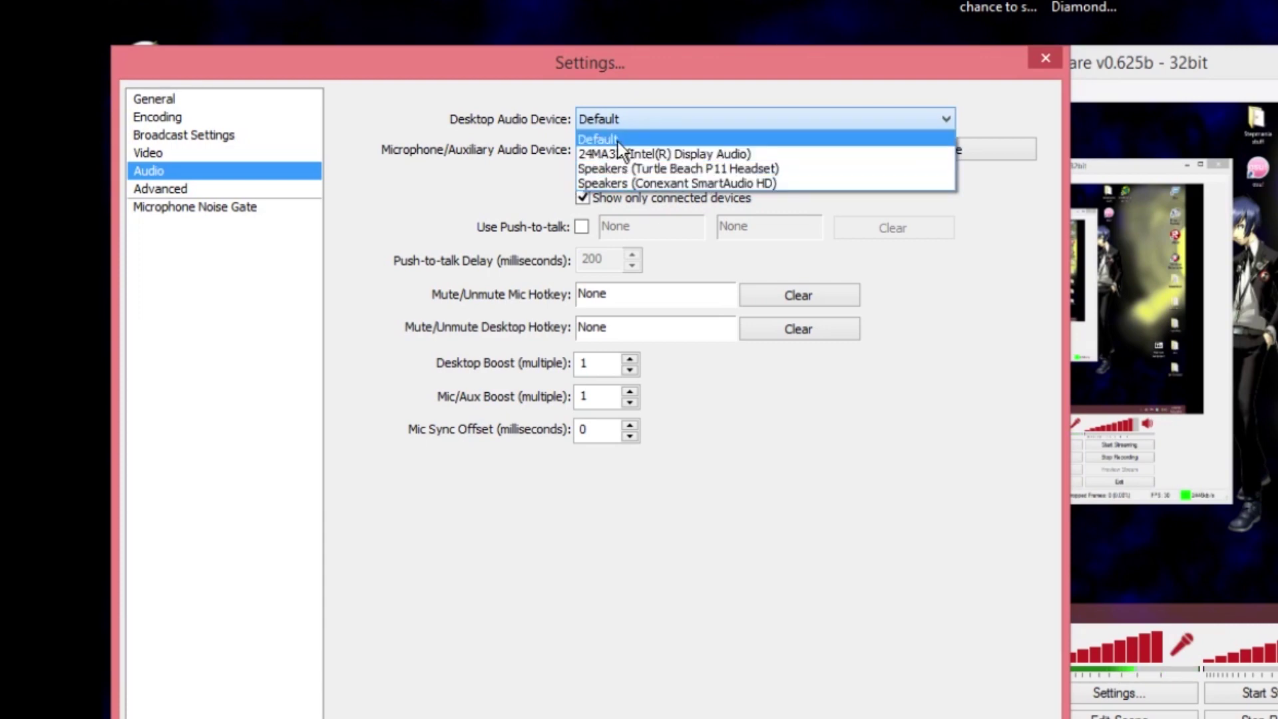
click(625, 123)
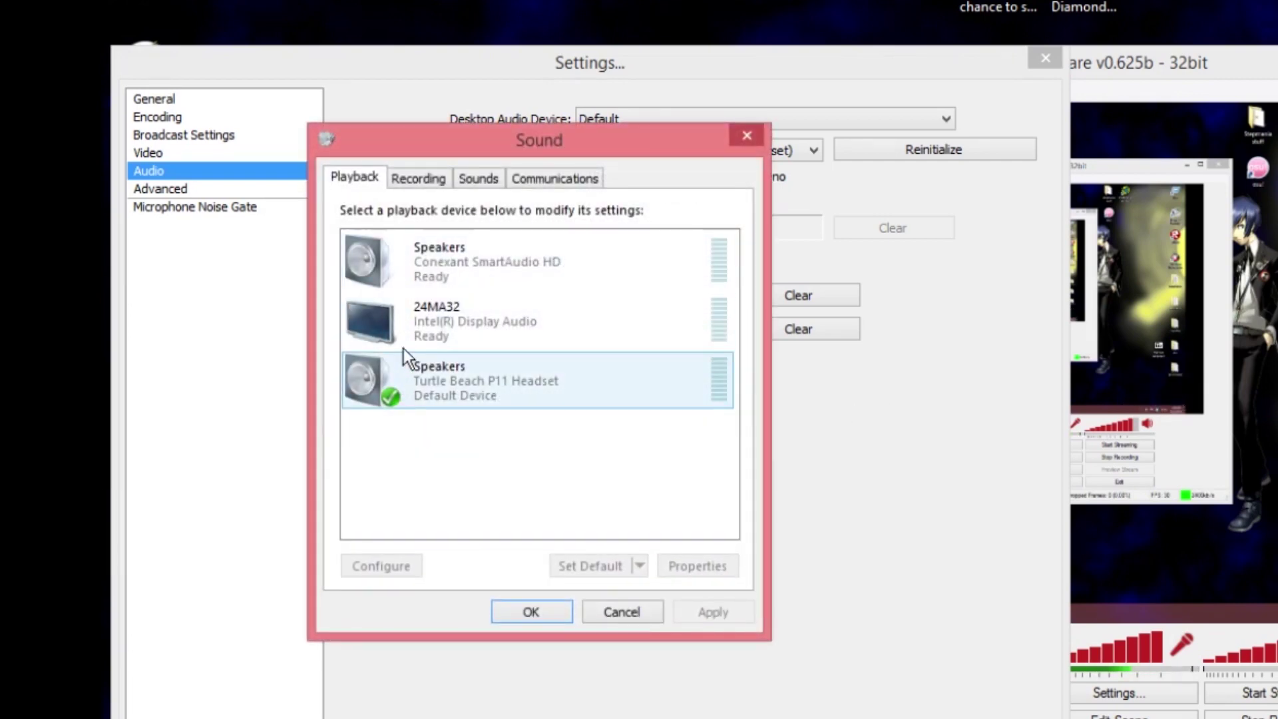
click(608, 613)
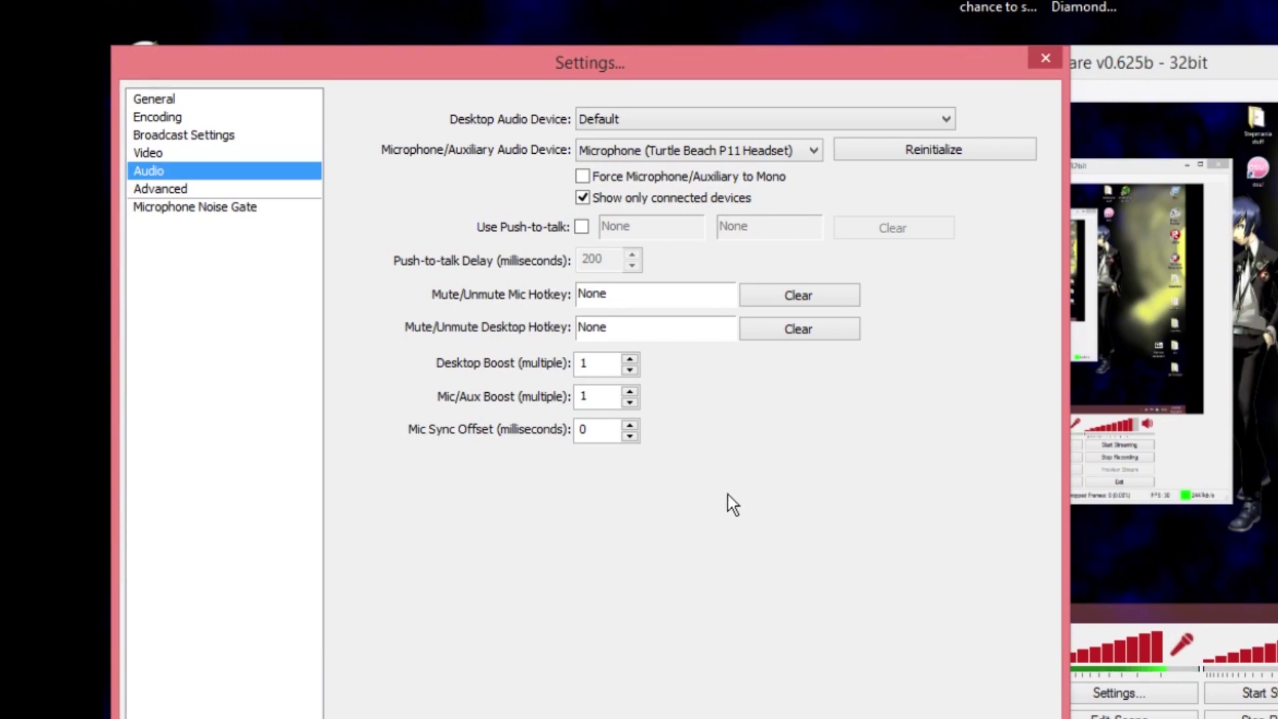
Glance at the Video settings page, then cancel Settings without saving.
click(149, 152)
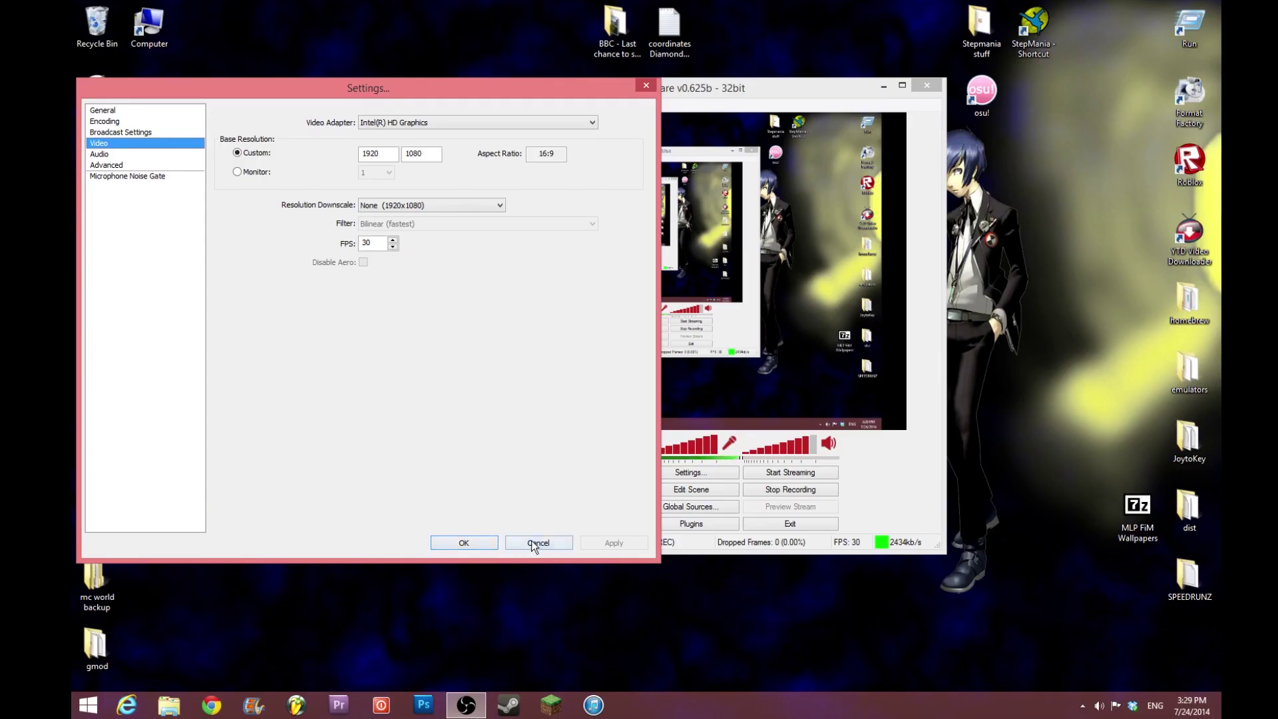
click(533, 543)
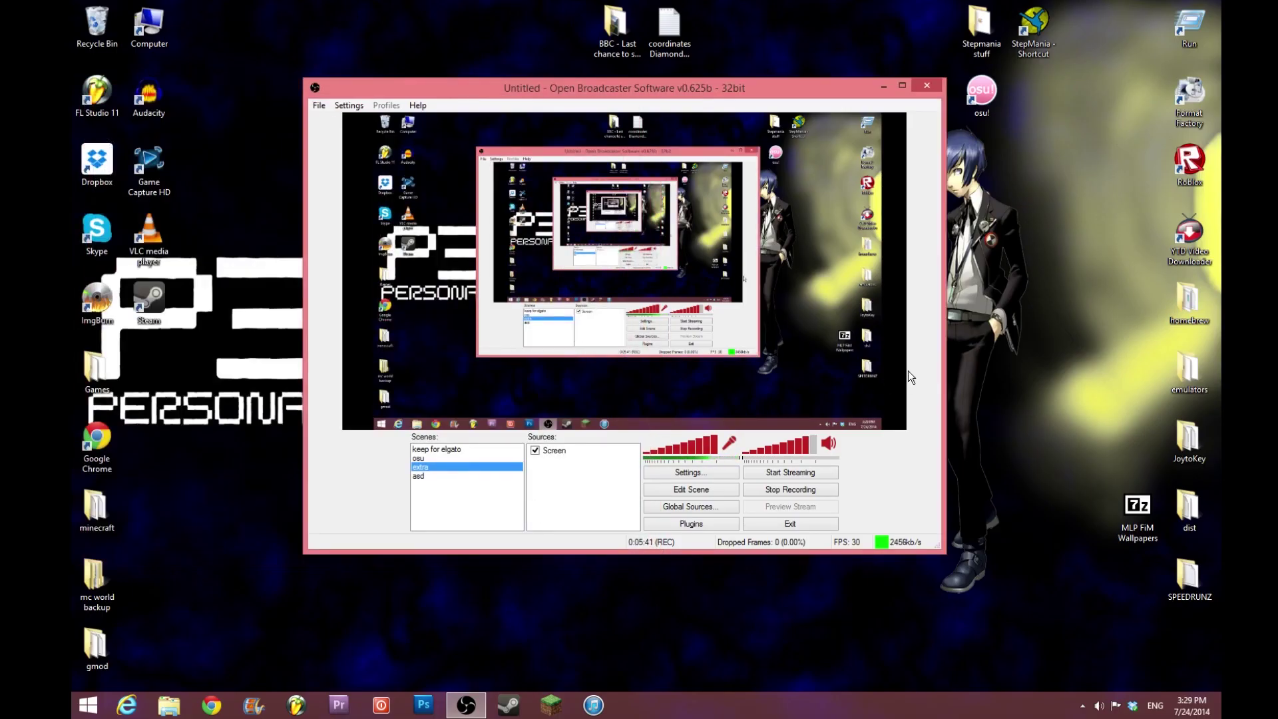